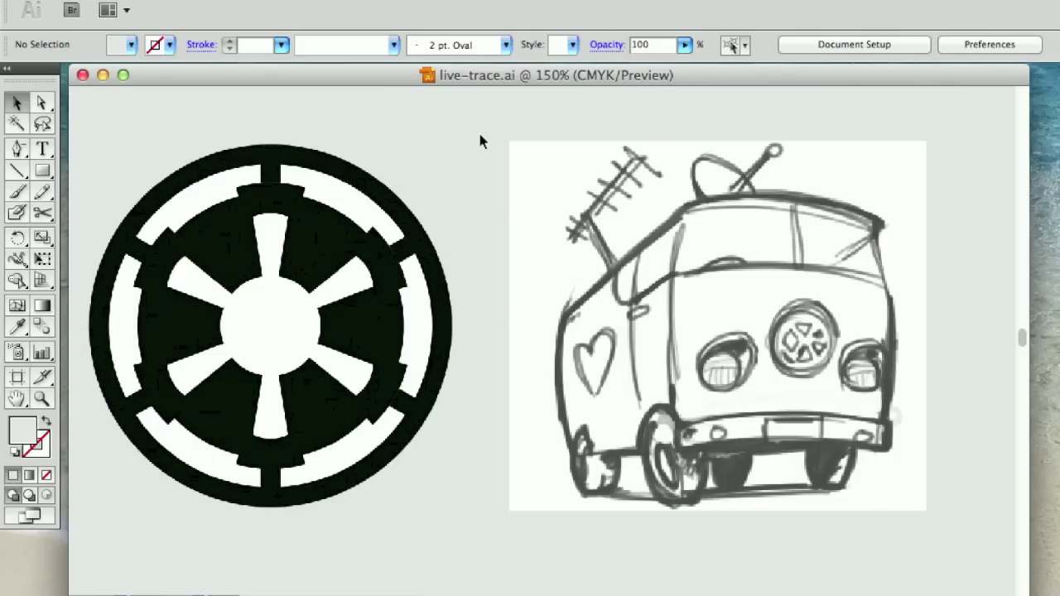
- Select the emblem image after briefly selecting the campervan sketch
{"action": "left_click", "coordinate": [329, 213]}
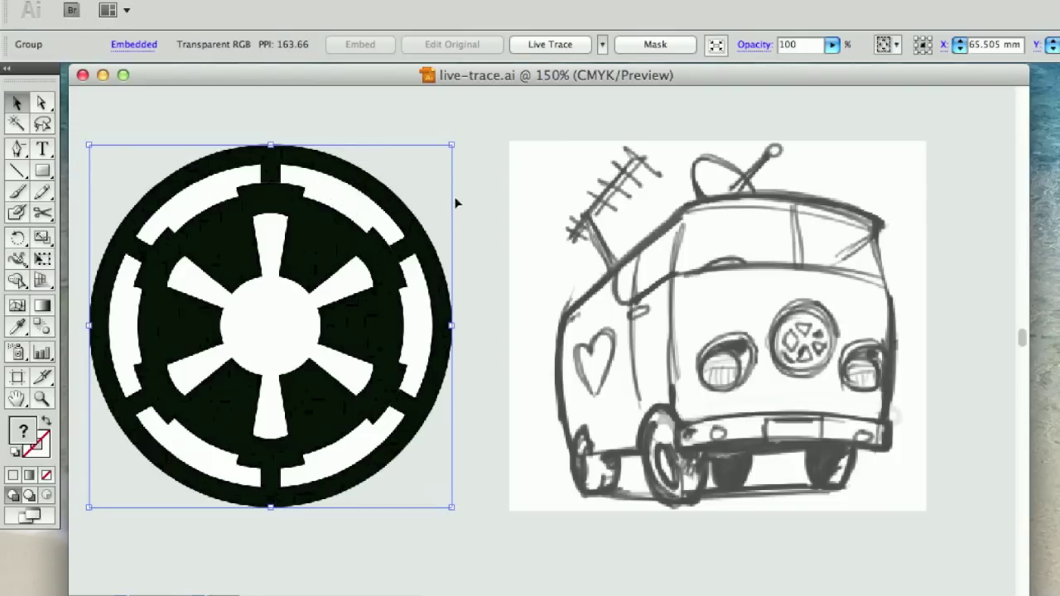
{"action": "left_click", "coordinate": [571, 198]}
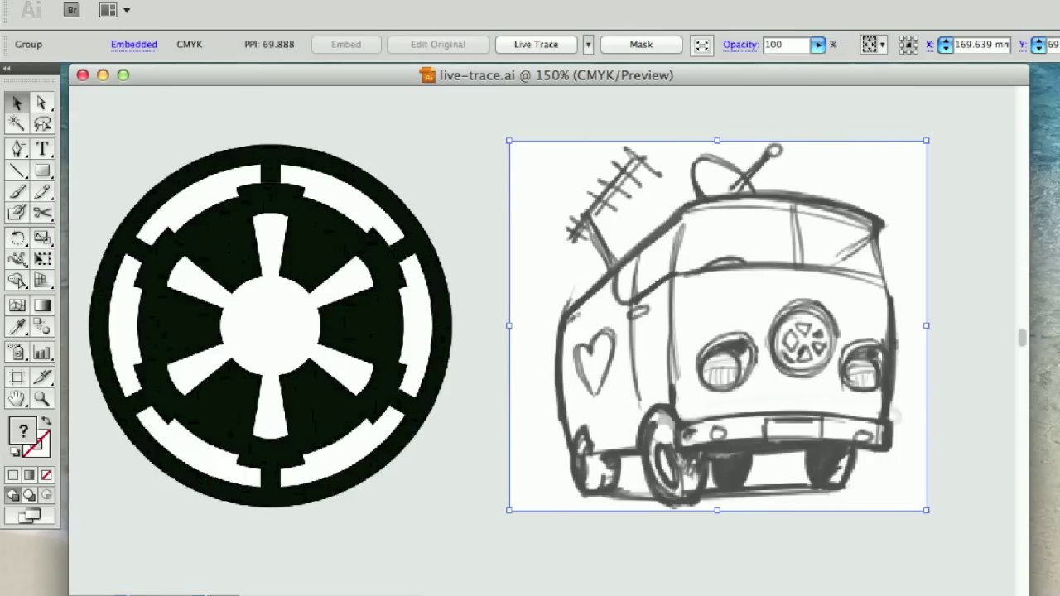
{"action": "left_click", "coordinate": [165, 0]}
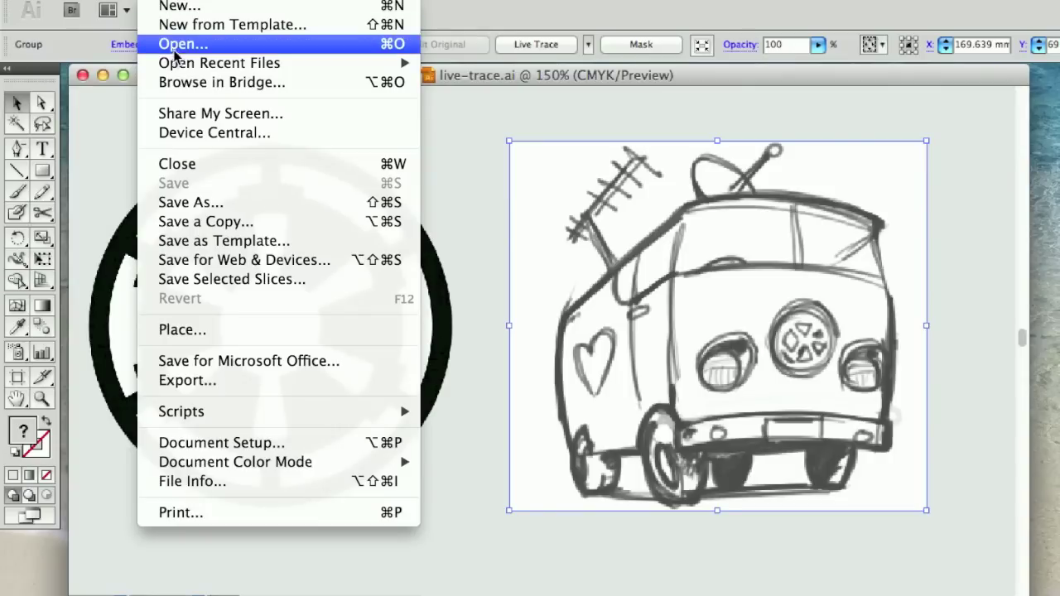
{"action": "left_click", "coordinate": [193, 8]}
{"action": "left_click", "coordinate": [486, 184]}
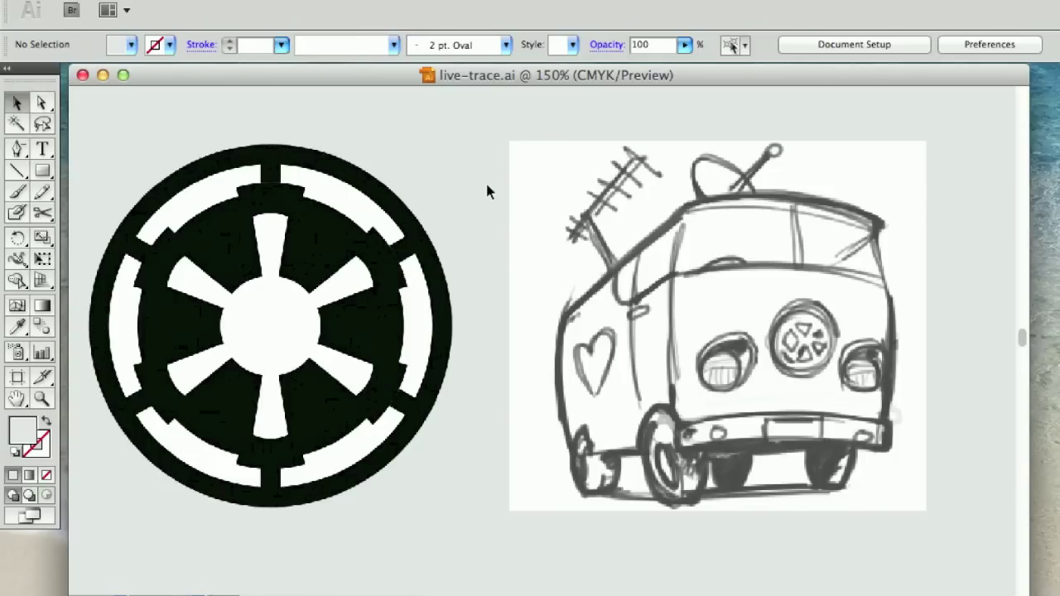
{"action": "left_click", "coordinate": [313, 240]}
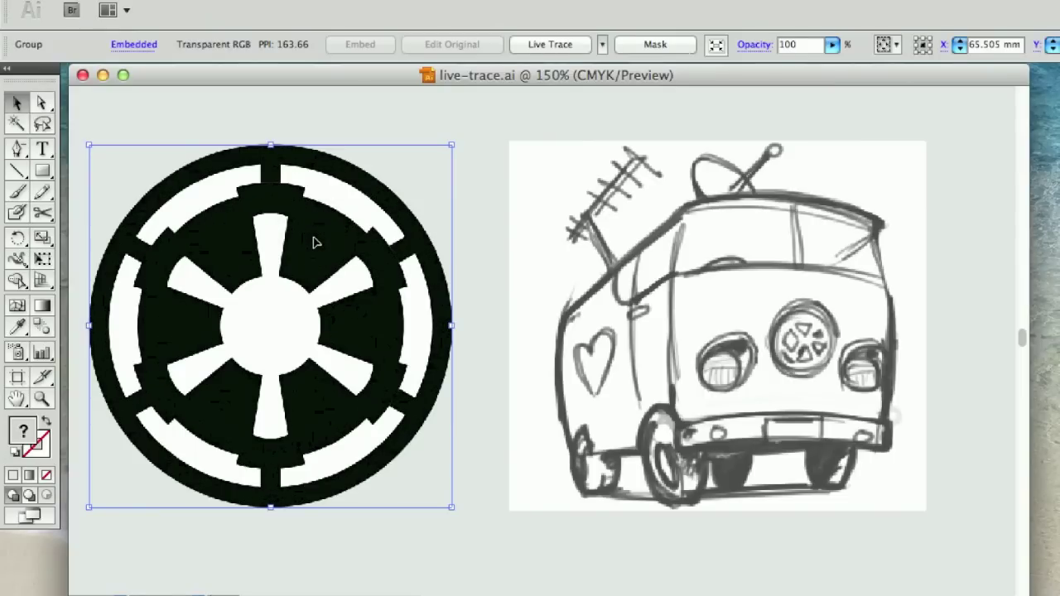
{"action": "scroll", "coordinate": [313, 241], "scroll_direction": "down", "scroll_amount": 2}
{"action": "scroll", "coordinate": [362, 225], "scroll_direction": "up", "scroll_amount": 3}
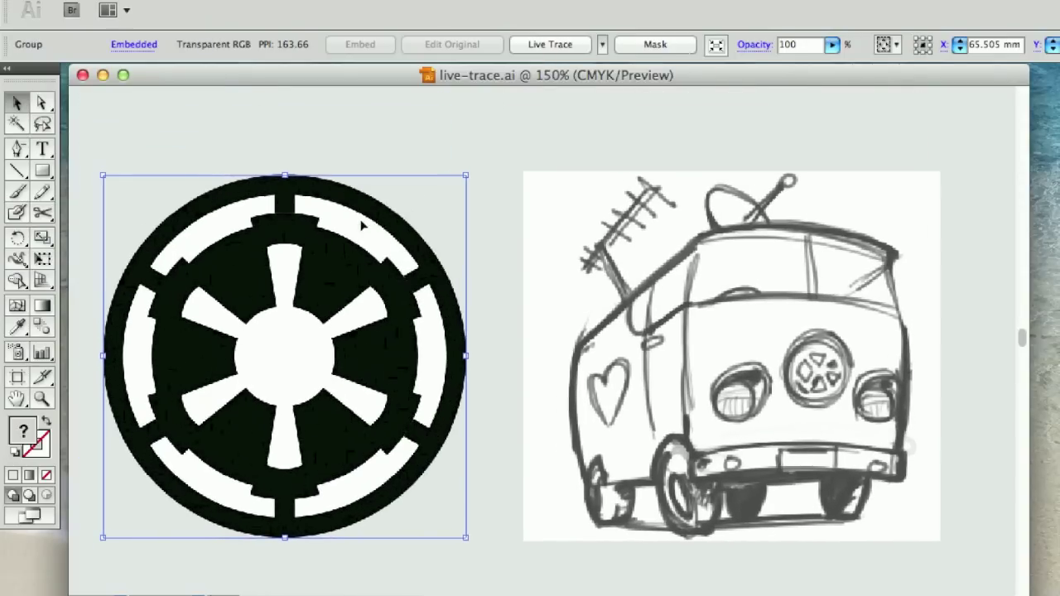
{"action": "scroll", "coordinate": [362, 226], "scroll_direction": "down", "scroll_amount": 1}
{"action": "scroll", "coordinate": [362, 225], "scroll_direction": "left", "scroll_amount": 1}
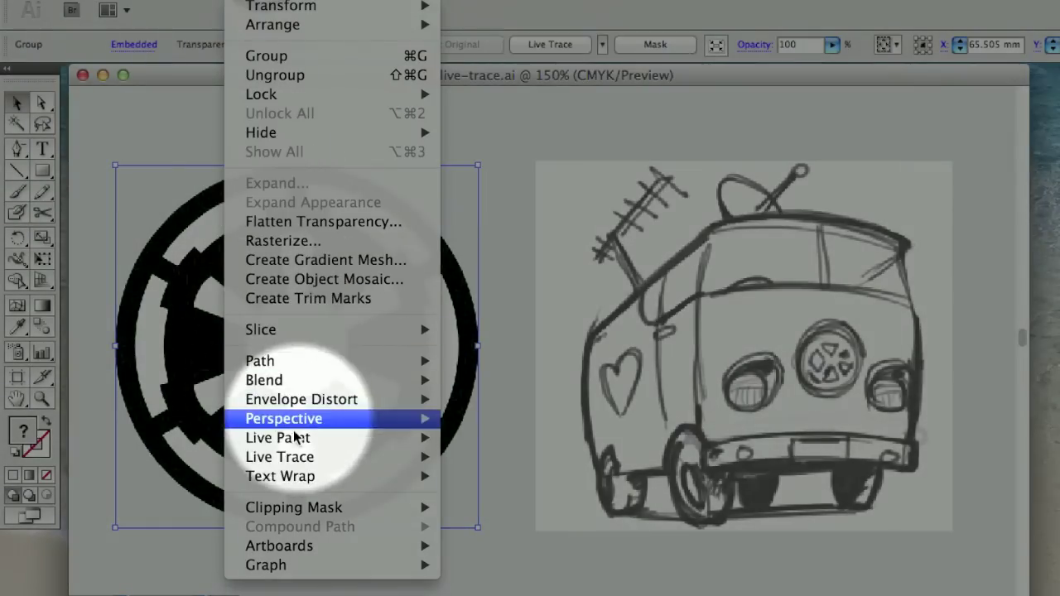
- Live Trace the emblem with the default preset, then undo to restore the raster image
{"action": "mouse_move", "coordinate": [290, 460]}
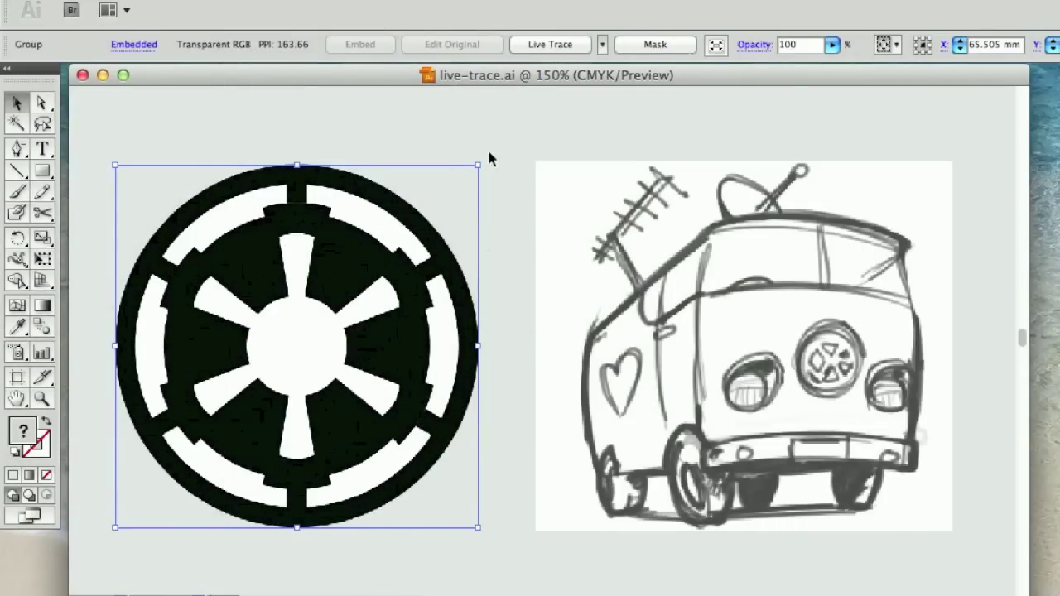
{"action": "left_click", "coordinate": [503, 127]}
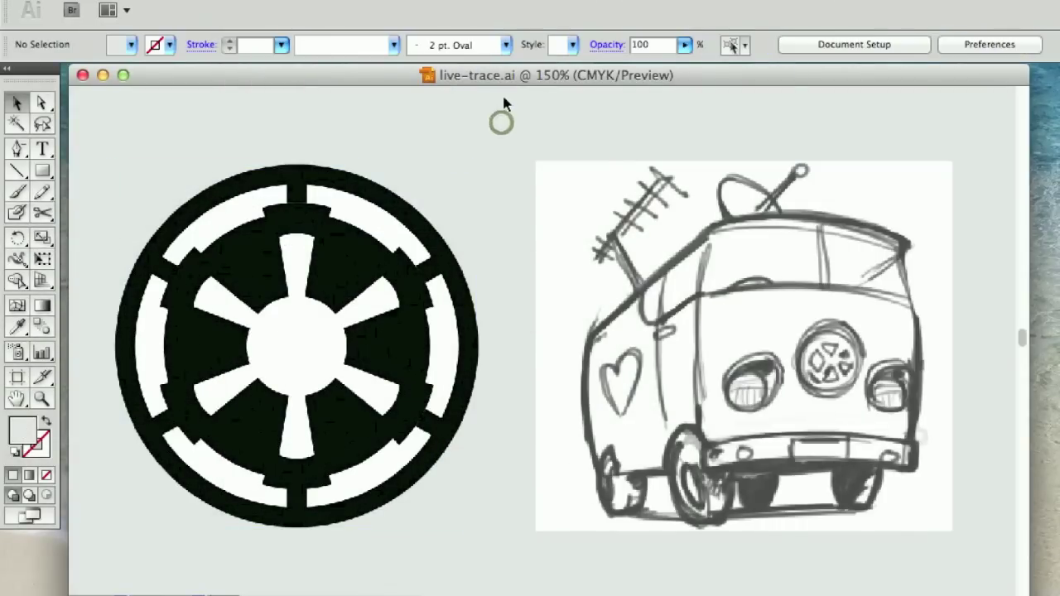
{"action": "left_click", "coordinate": [315, 263]}
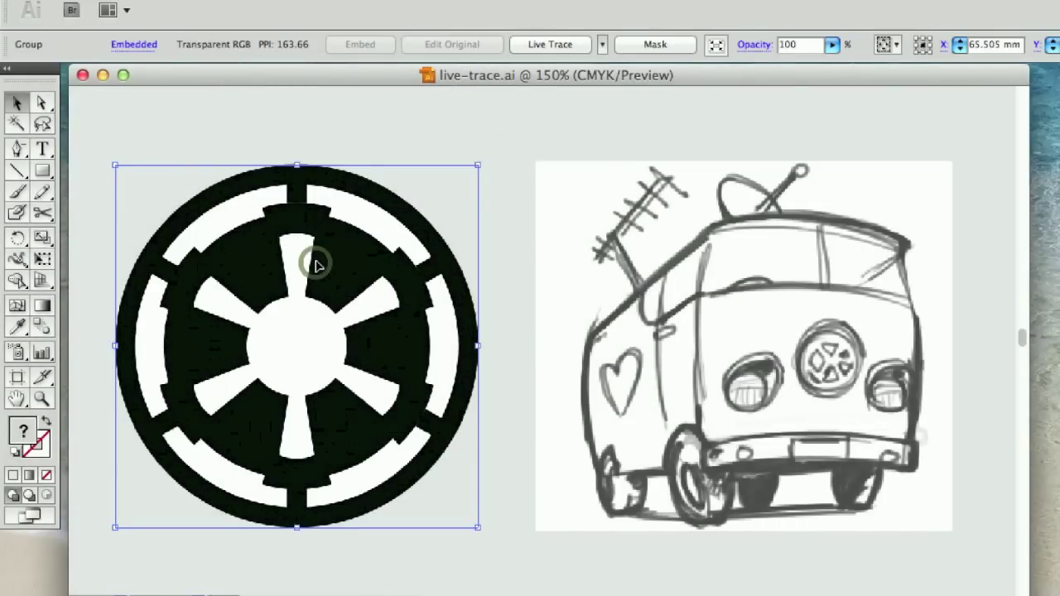
{"action": "left_click", "coordinate": [537, 47]}
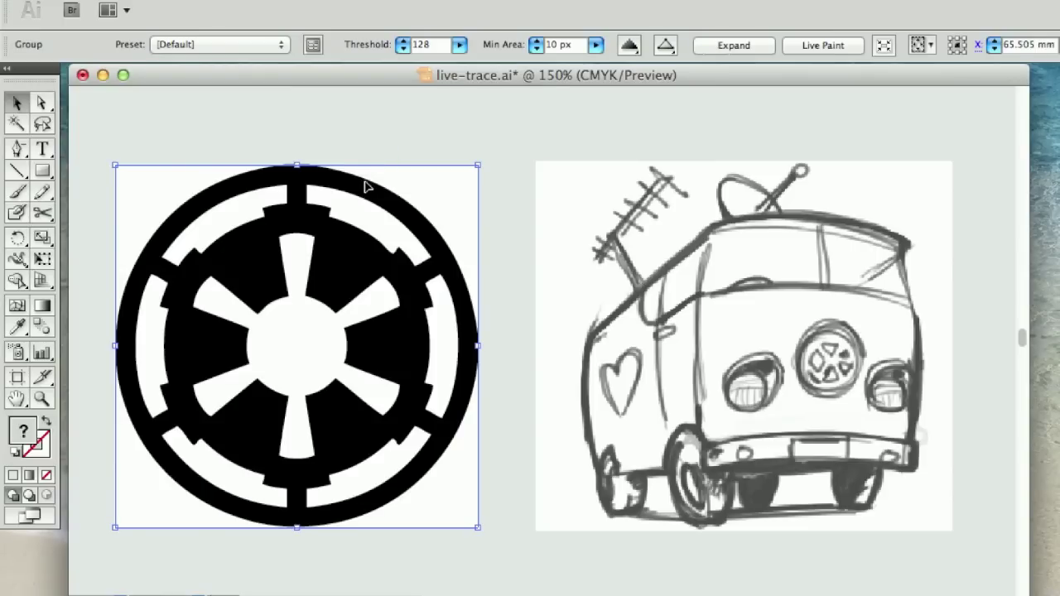
{"action": "key", "text": "ctrl+z"}
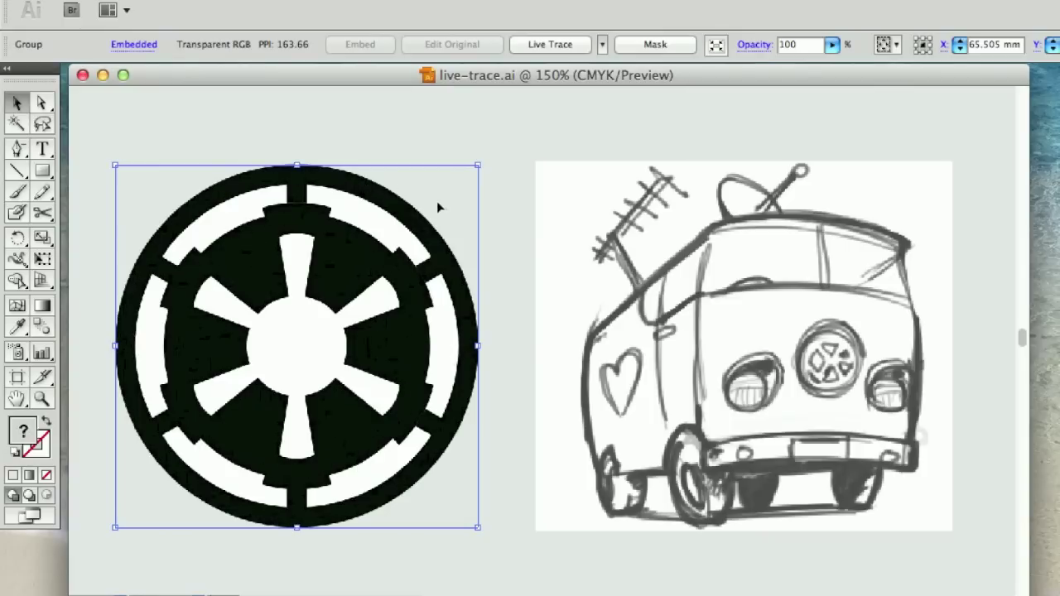
- Open the emblem's Tracing Options and preview the default Black and White trace
{"action": "left_click", "coordinate": [446, 129]}
{"action": "left_click", "coordinate": [353, 218]}
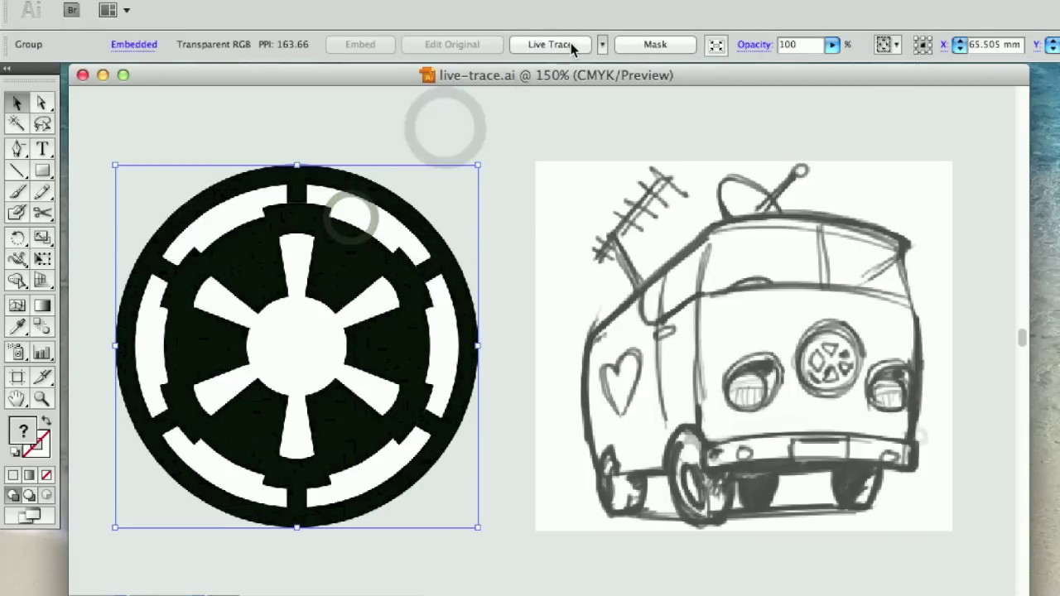
{"action": "left_click", "coordinate": [602, 45]}
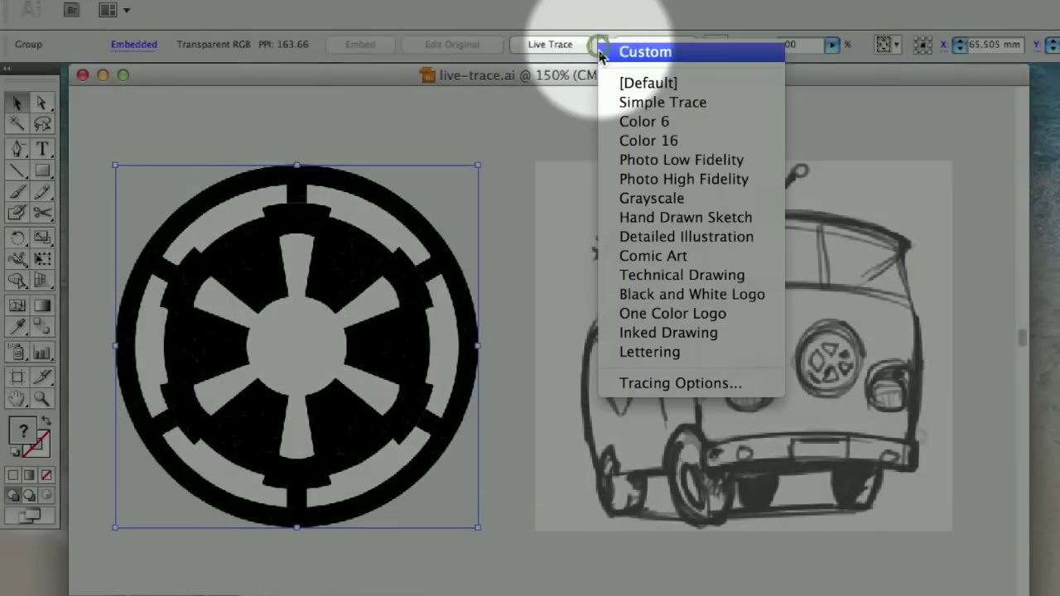
{"action": "left_click", "coordinate": [646, 383]}
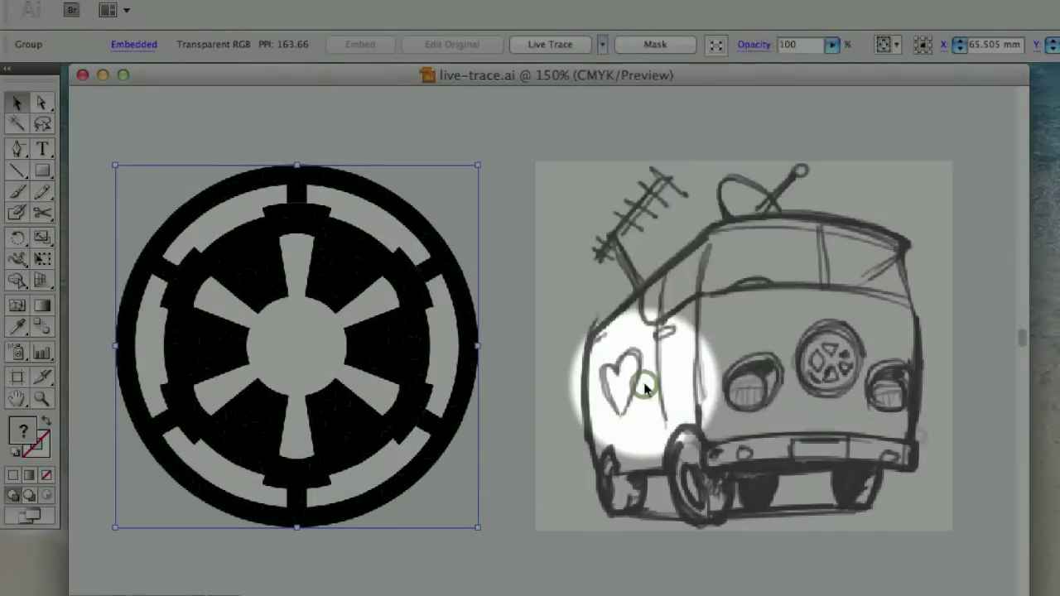
{"action": "mouse_move", "coordinate": [900, 148]}
{"action": "left_mouse_down"}
{"action": "mouse_move", "coordinate": [559, 136]}
{"action": "mouse_move", "coordinate": [543, 164]}
{"action": "mouse_move", "coordinate": [540, 155]}
{"action": "left_mouse_up"}
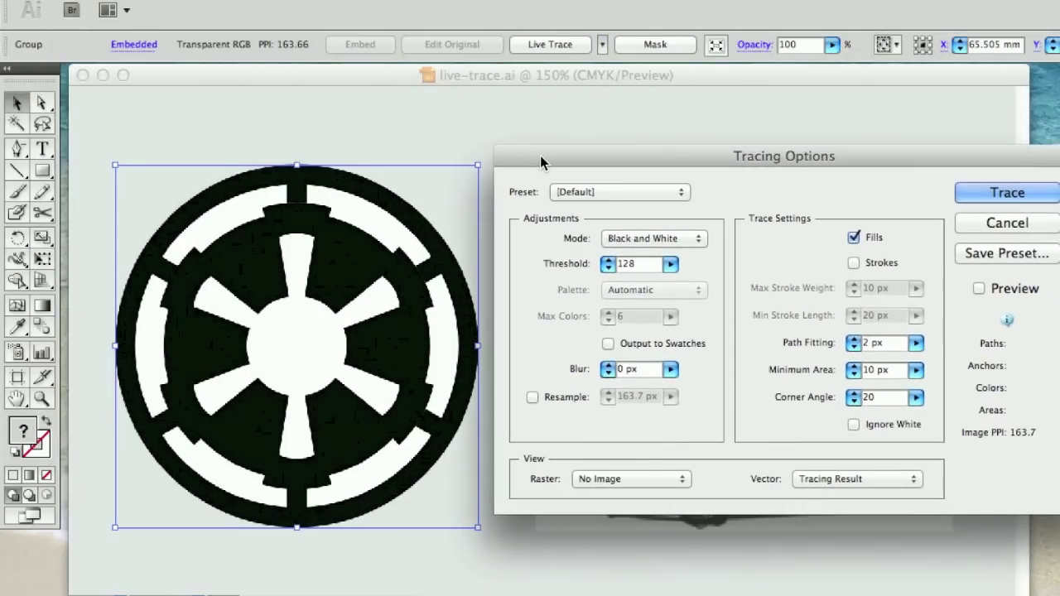
{"action": "left_click", "coordinate": [608, 192]}
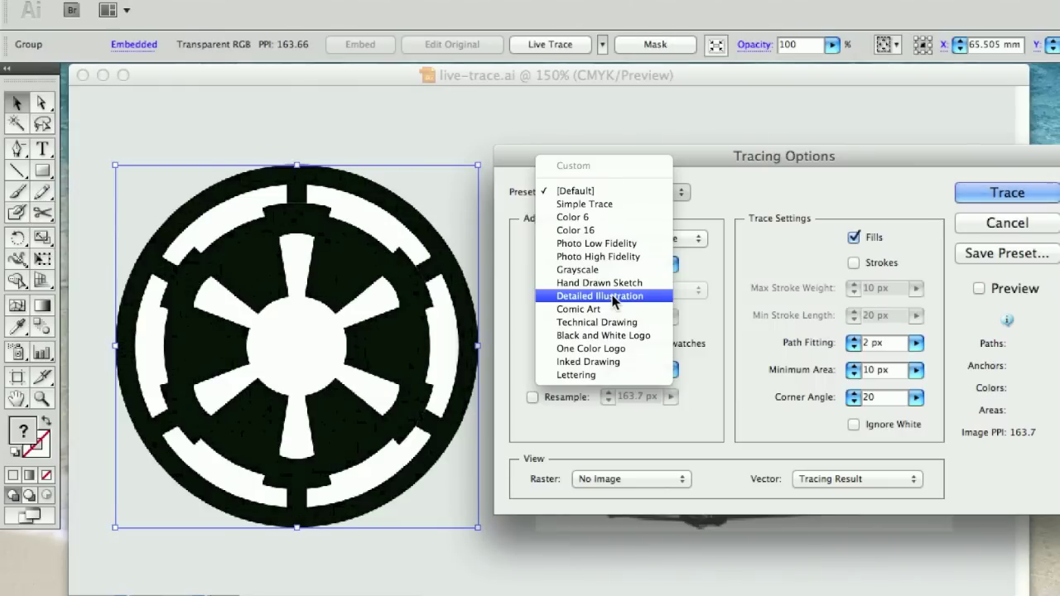
{"action": "left_click", "coordinate": [804, 155]}
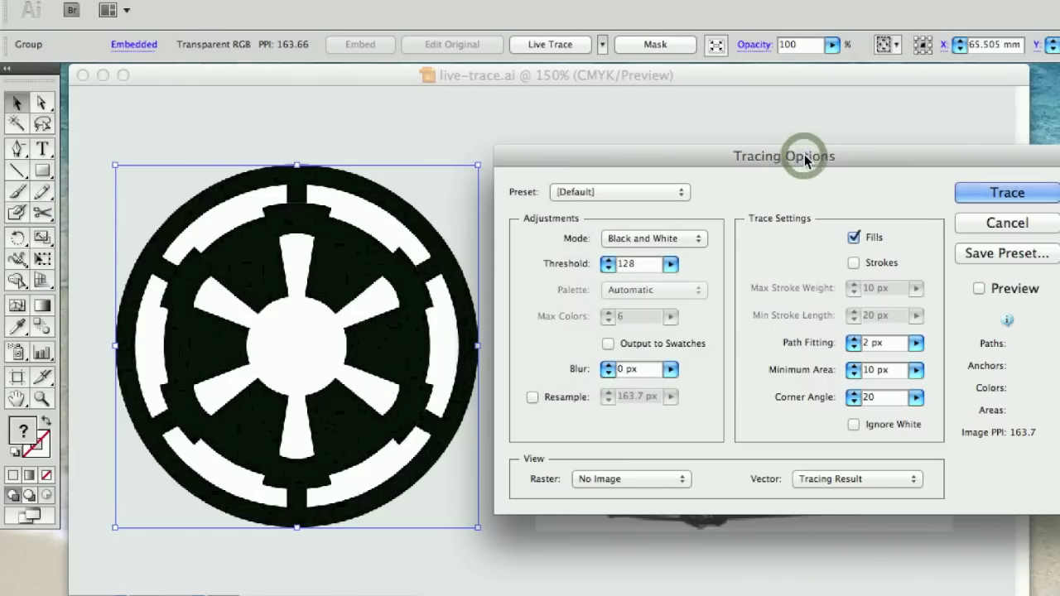
{"action": "left_click", "coordinate": [979, 288]}
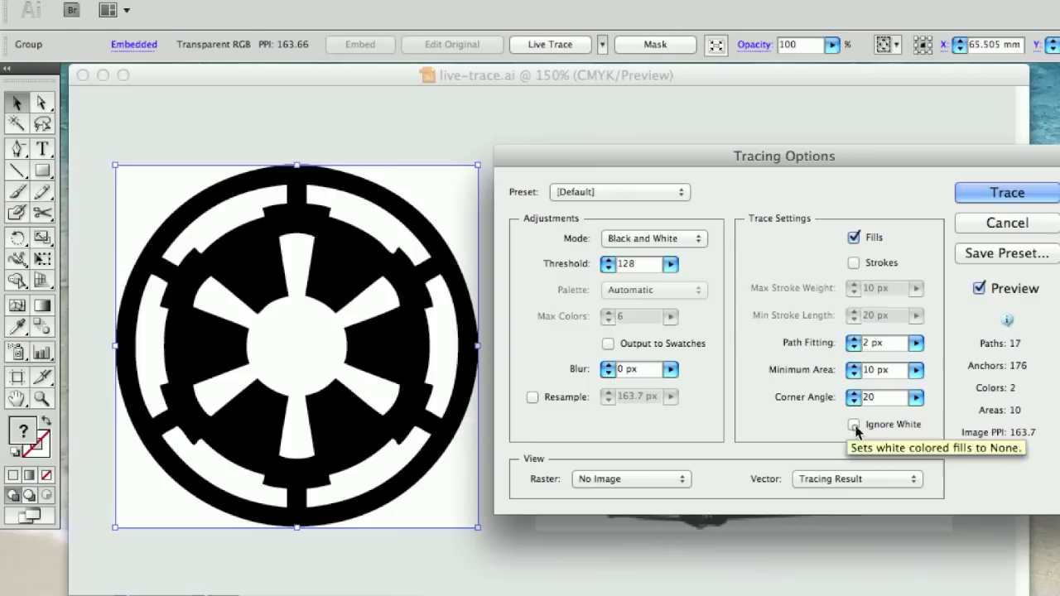
- Tick Ignore White, keep Black and White mode, and raise Threshold to 184
{"action": "left_click", "coordinate": [853, 425]}
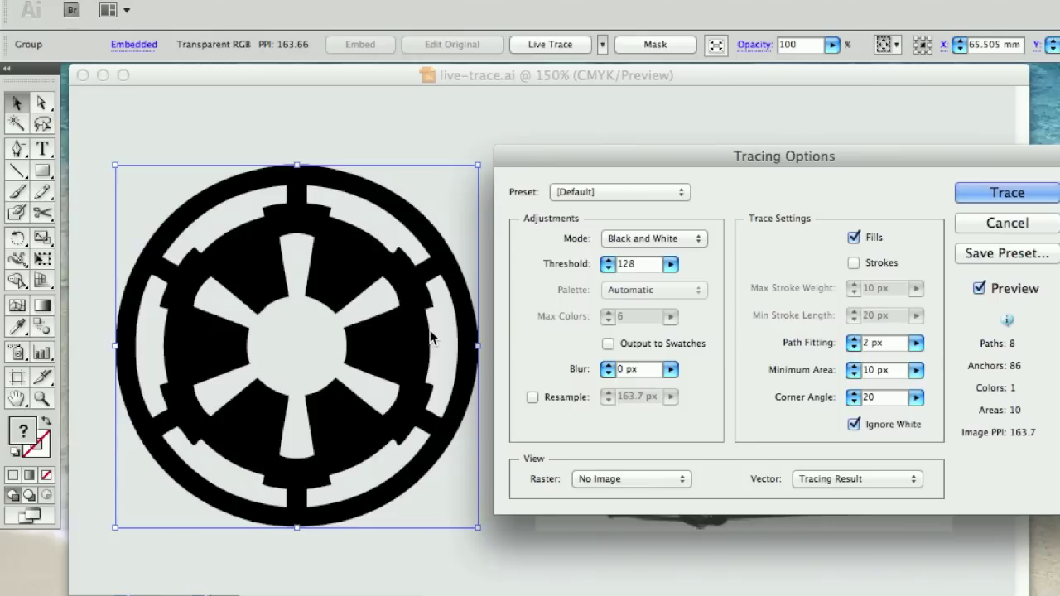
{"action": "left_click", "coordinate": [634, 239]}
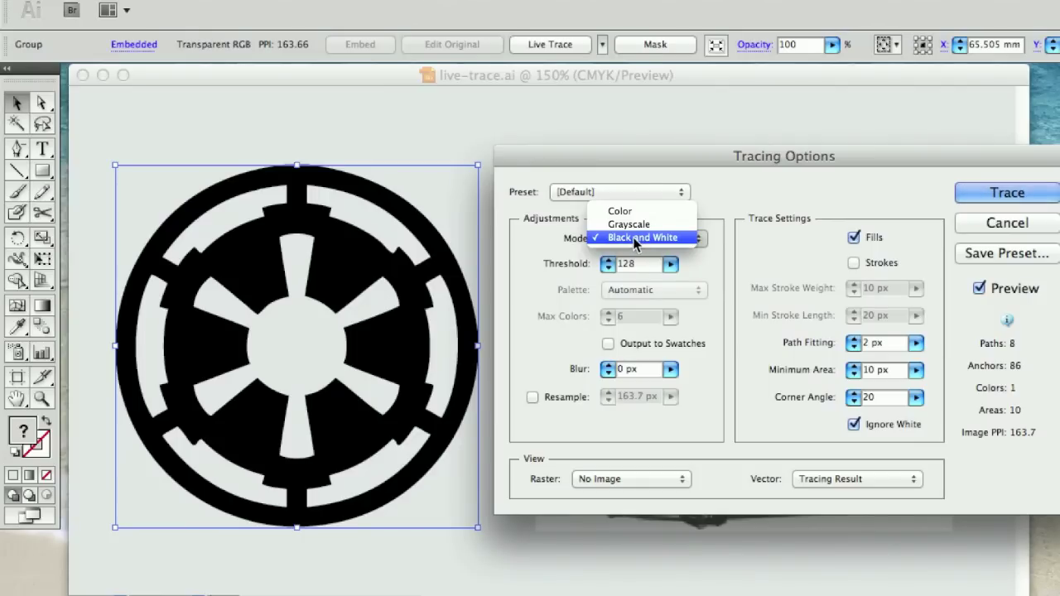
{"action": "left_click", "coordinate": [739, 179]}
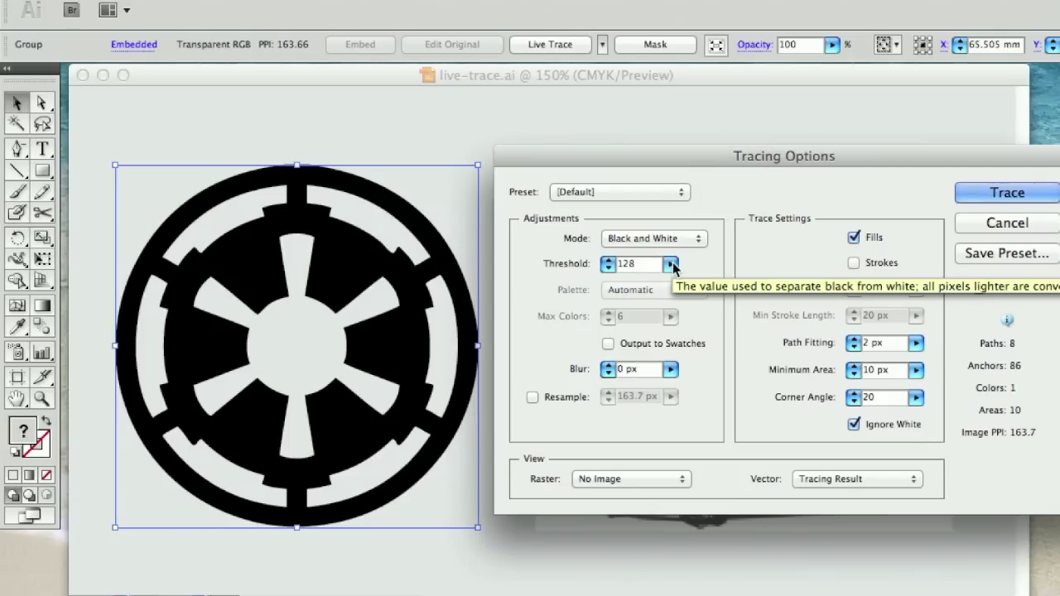
{"action": "left_click", "coordinate": [671, 263]}
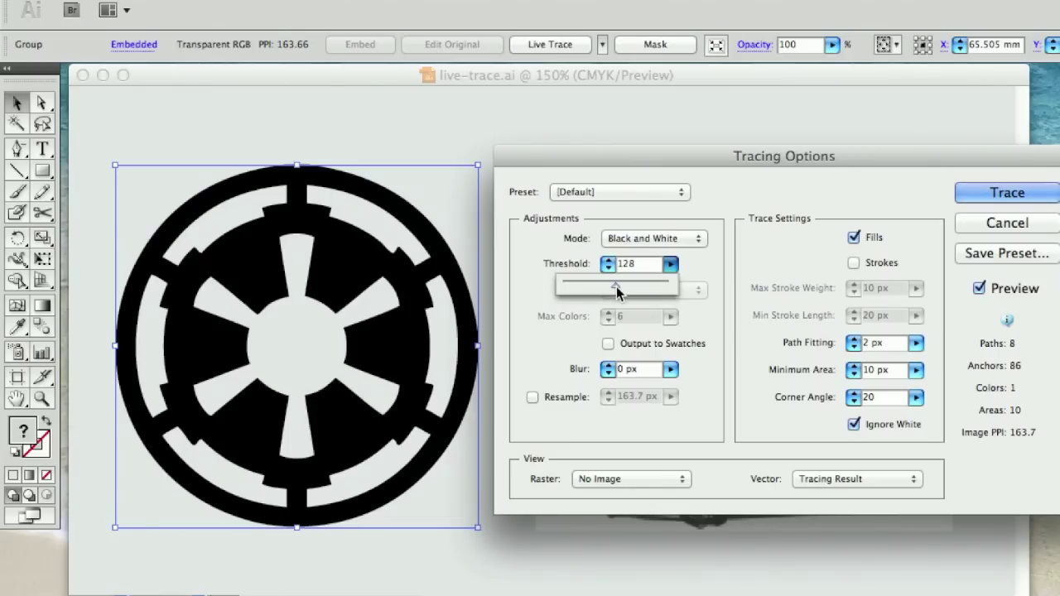
{"action": "mouse_move", "coordinate": [635, 291]}
{"action": "left_mouse_down"}
{"action": "mouse_move", "coordinate": [582, 288]}
{"action": "mouse_move", "coordinate": [642, 291]}
{"action": "left_mouse_up"}
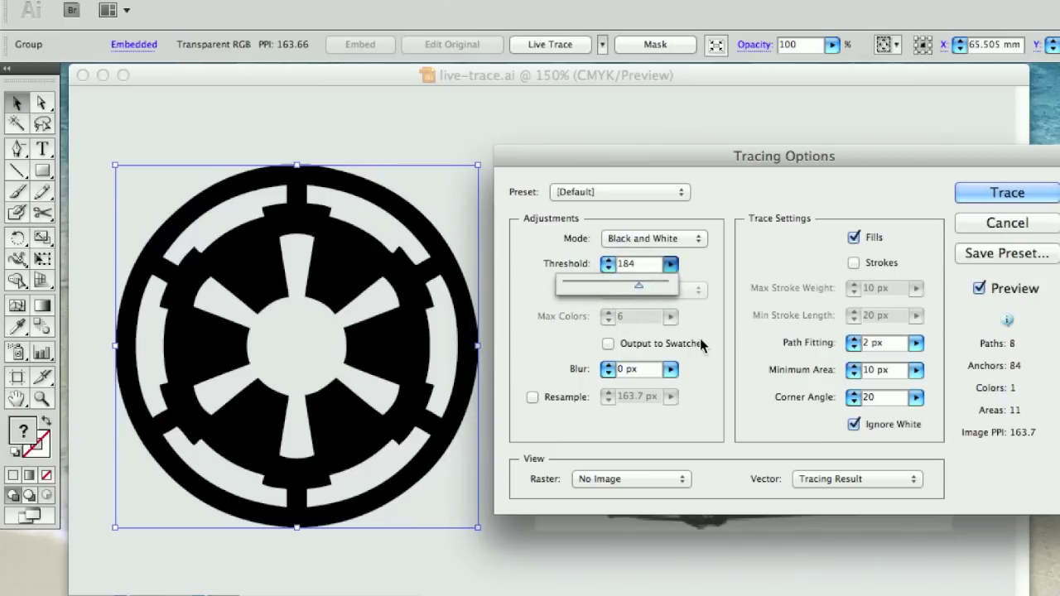
{"action": "left_click", "coordinate": [700, 333]}
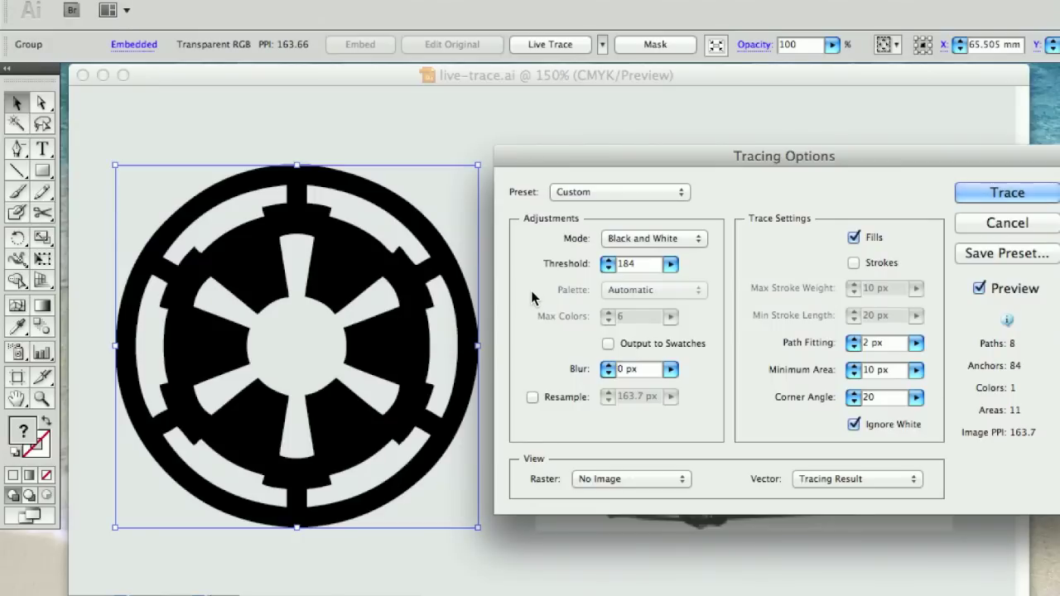
{"action": "left_click", "coordinate": [983, 194]}
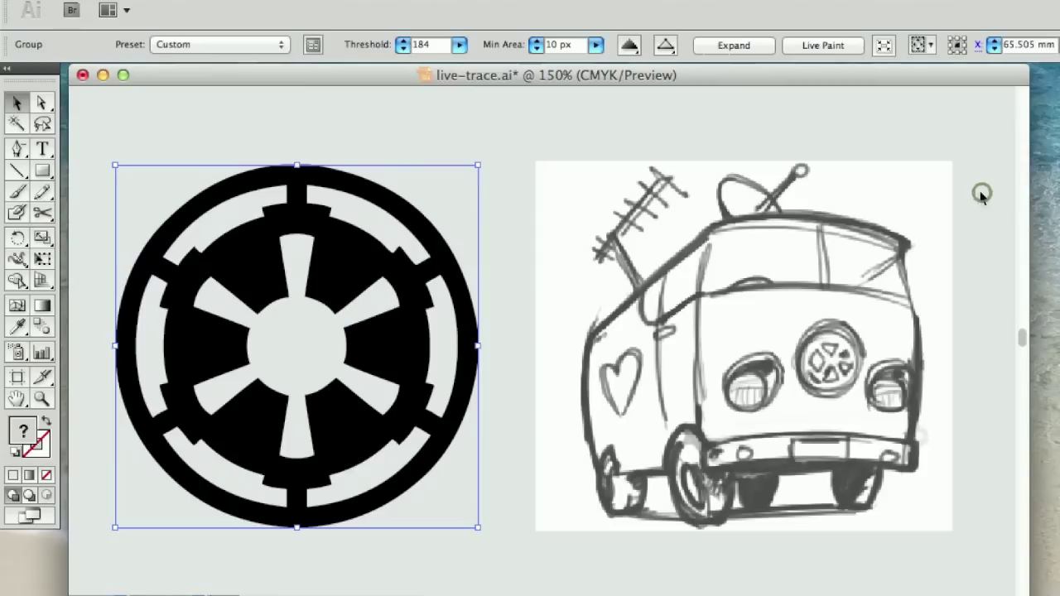
{"action": "left_click", "coordinate": [419, 139]}
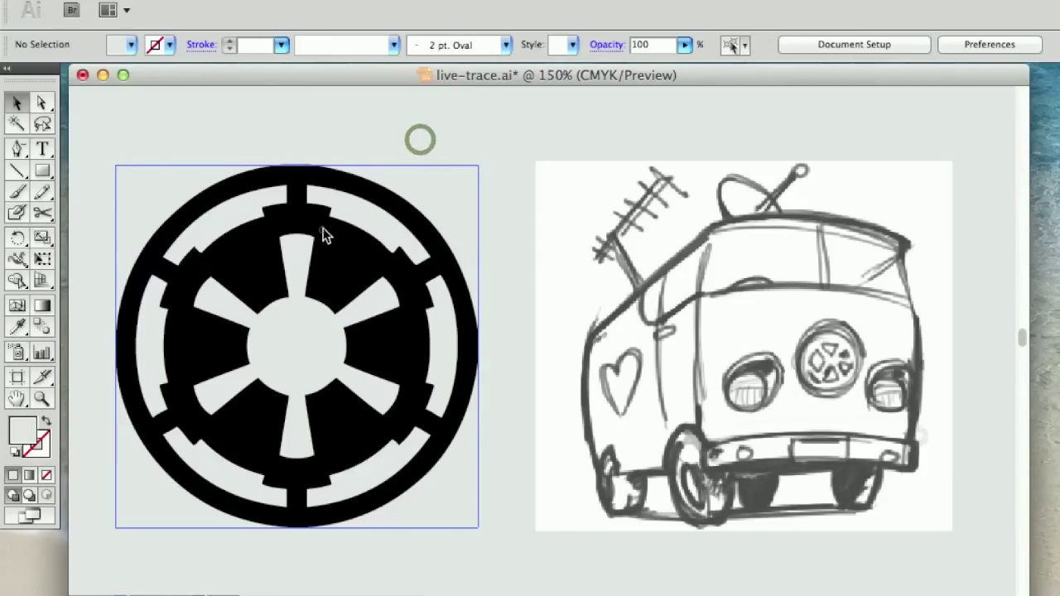
{"action": "left_click", "coordinate": [322, 230]}
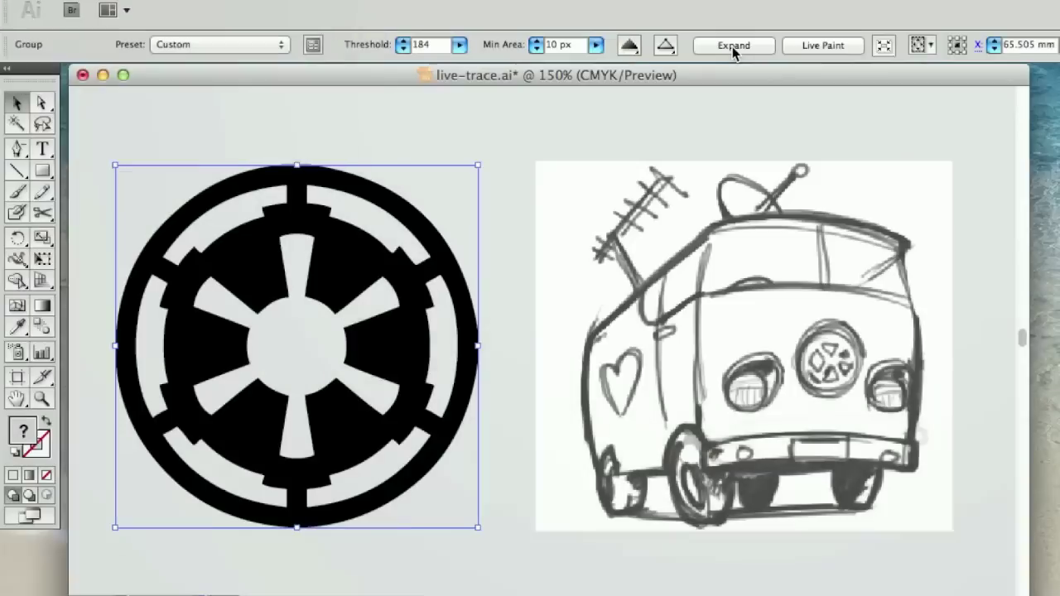
{"action": "left_click", "coordinate": [732, 47]}
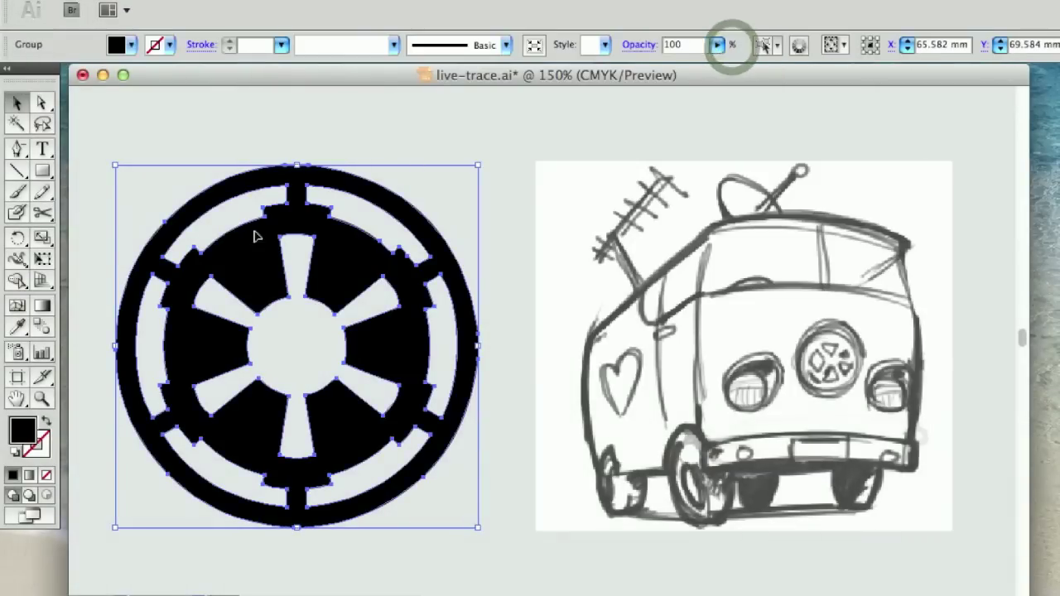
- Give the expanded emblem group a crimson red fill and deselect it
{"action": "left_click", "coordinate": [324, 148]}
{"action": "left_click", "coordinate": [305, 178]}
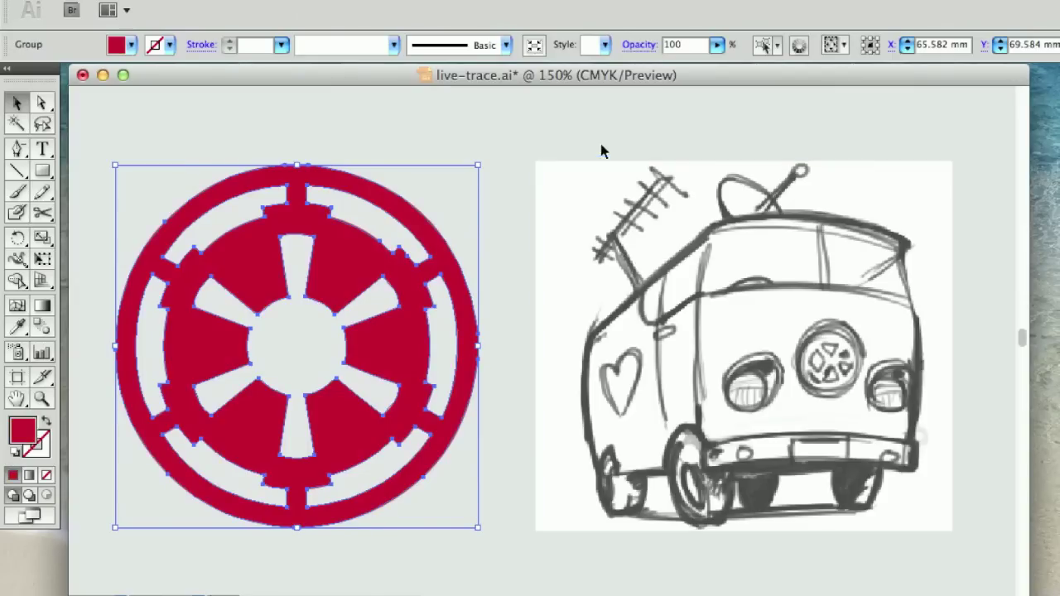
{"action": "left_click", "coordinate": [604, 138]}
{"action": "left_click", "coordinate": [408, 335]}
{"action": "left_click", "coordinate": [510, 310]}
{"action": "scroll", "coordinate": [534, 370], "scroll_direction": "right", "scroll_amount": 3}
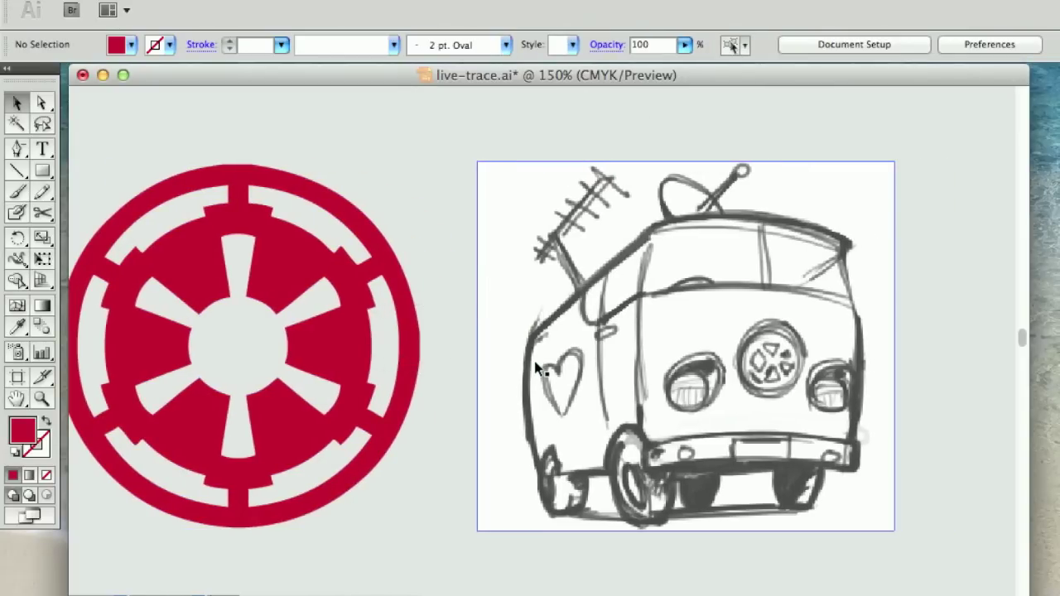
{"action": "scroll", "coordinate": [538, 364], "scroll_direction": "right", "scroll_amount": 3}
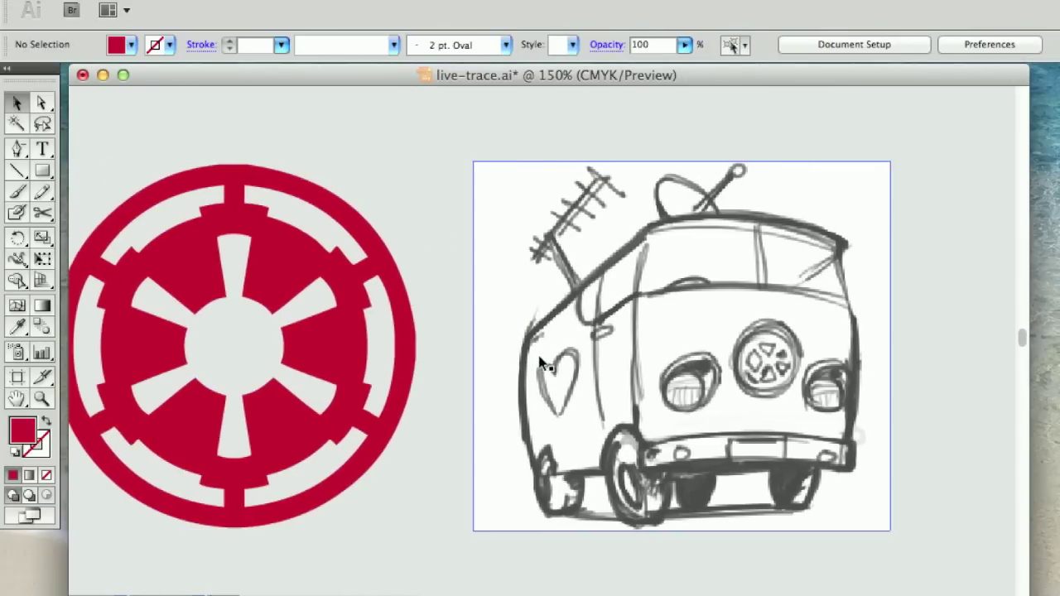
{"action": "left_click", "coordinate": [608, 320]}
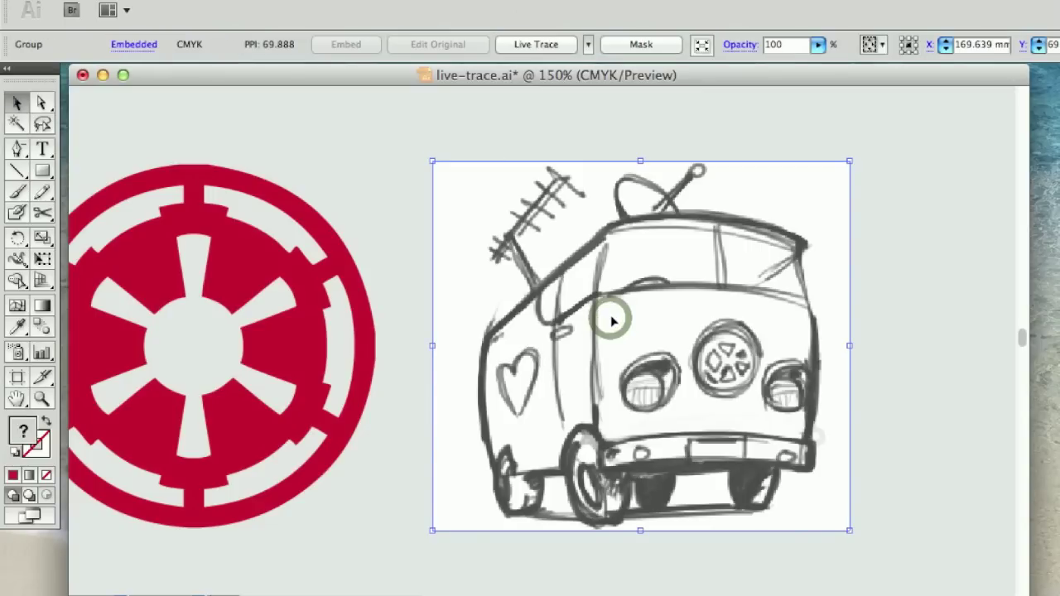
{"action": "left_click", "coordinate": [535, 44]}
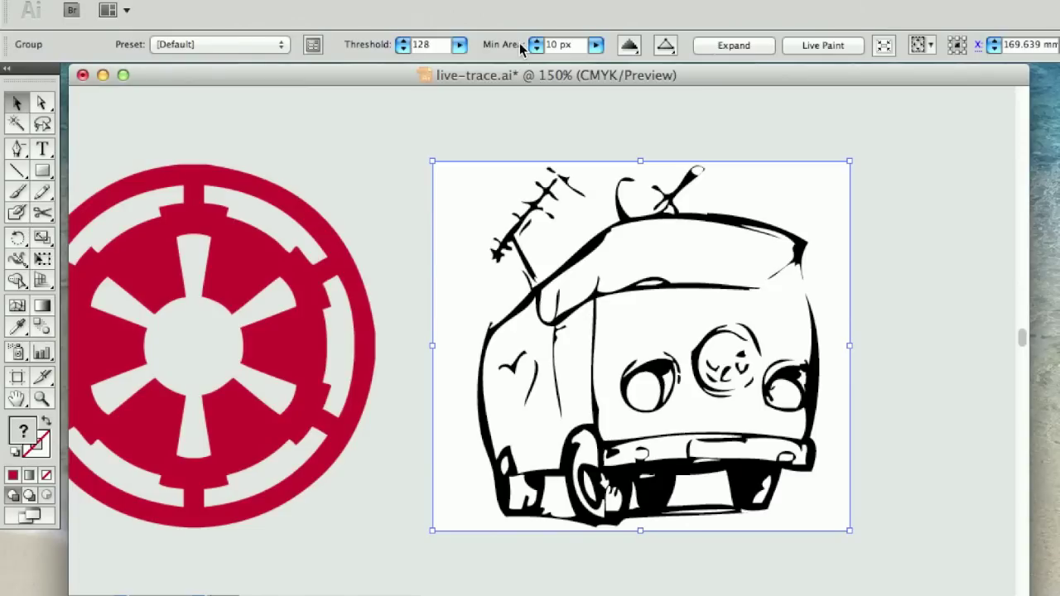
{"action": "key", "text": "super+z"}
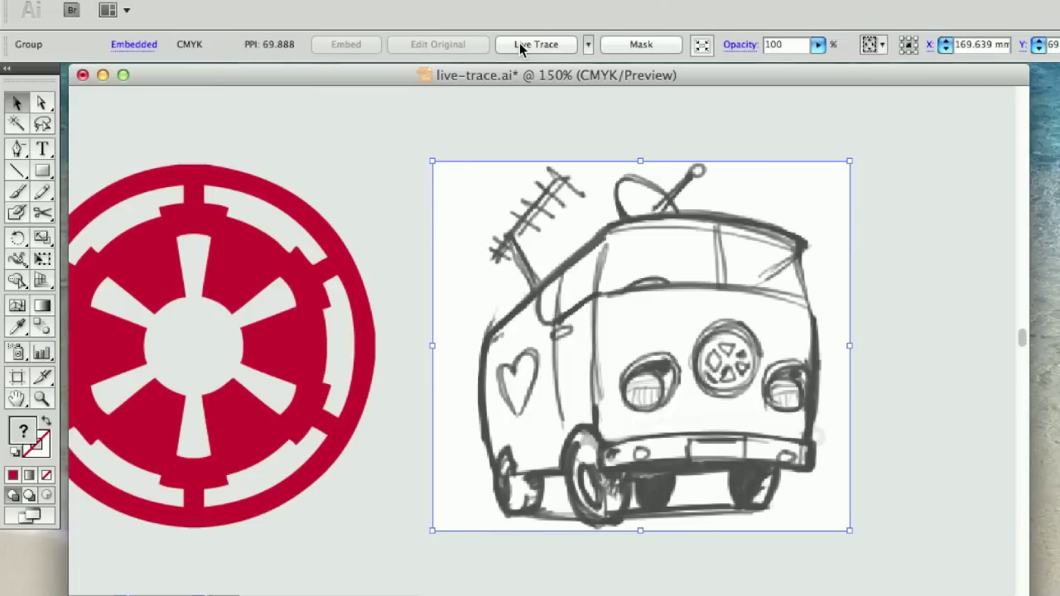
{"action": "scroll", "coordinate": [561, 103], "scroll_direction": "right", "scroll_amount": 3}
{"action": "scroll", "coordinate": [563, 110], "scroll_direction": "left", "scroll_amount": 6}
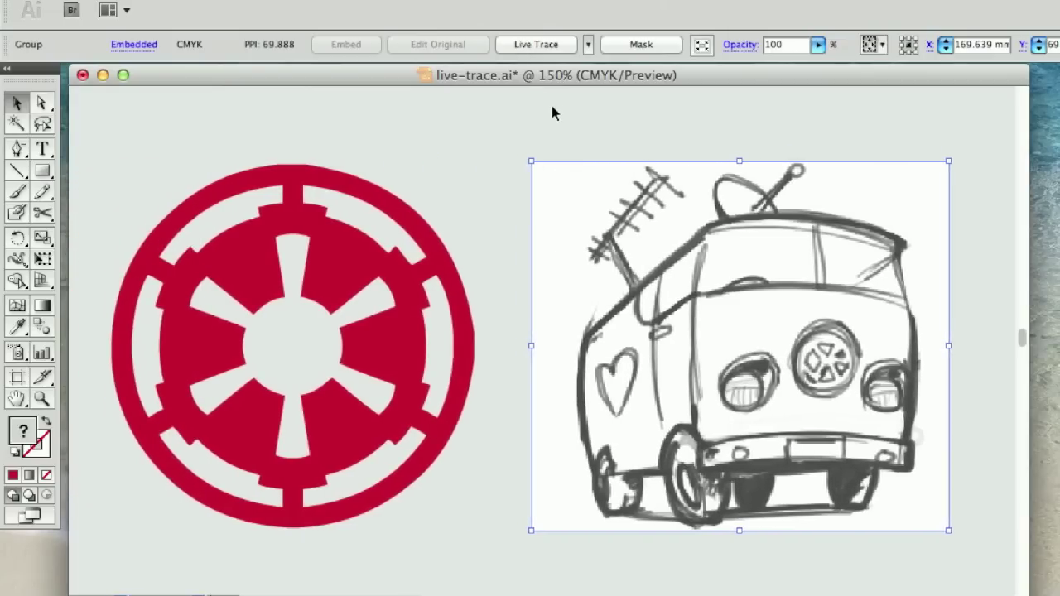
{"action": "scroll", "coordinate": [781, 243], "scroll_direction": "right", "scroll_amount": 1}
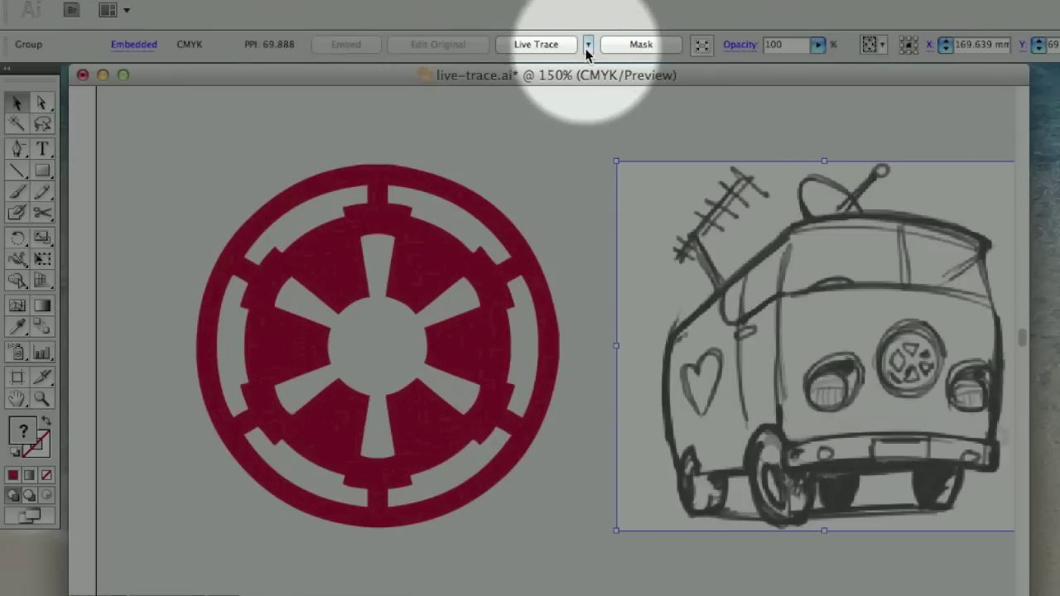
- Open the van sketch's Tracing Options, enable Ignore White, and preview the Black and White trace
{"action": "left_click", "coordinate": [588, 44]}
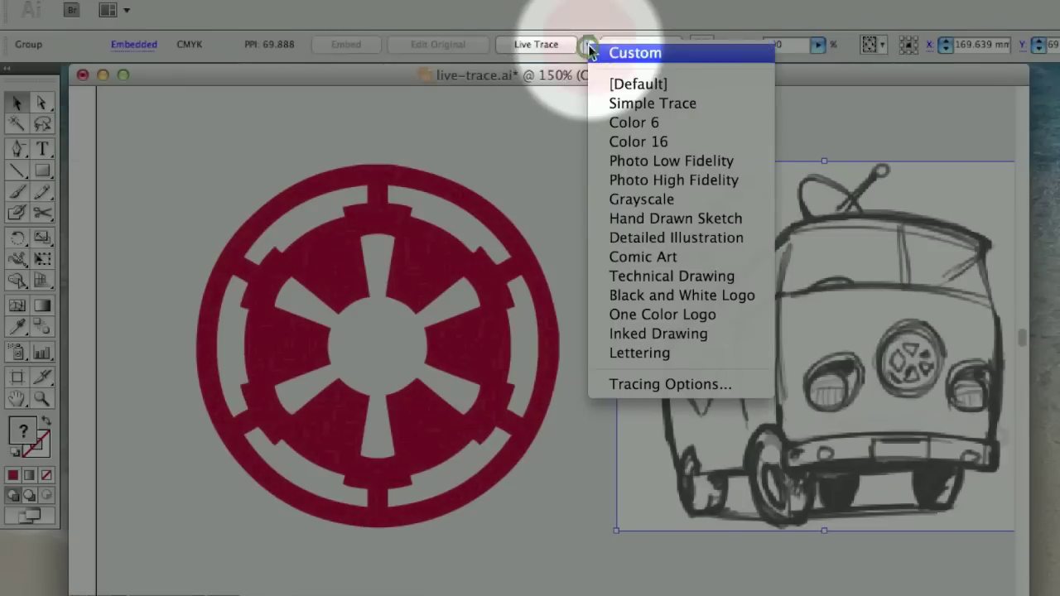
{"action": "left_click", "coordinate": [650, 386]}
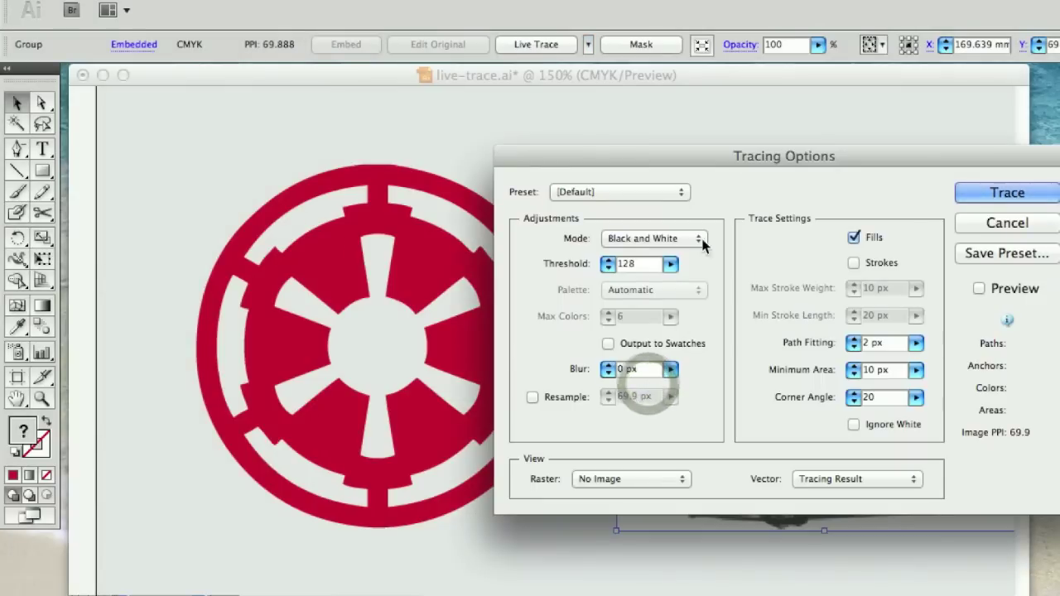
{"action": "mouse_move", "coordinate": [698, 155]}
{"action": "left_mouse_down"}
{"action": "mouse_move", "coordinate": [299, 148]}
{"action": "mouse_move", "coordinate": [238, 160]}
{"action": "mouse_move", "coordinate": [244, 133]}
{"action": "mouse_move", "coordinate": [244, 159]}
{"action": "left_mouse_up"}
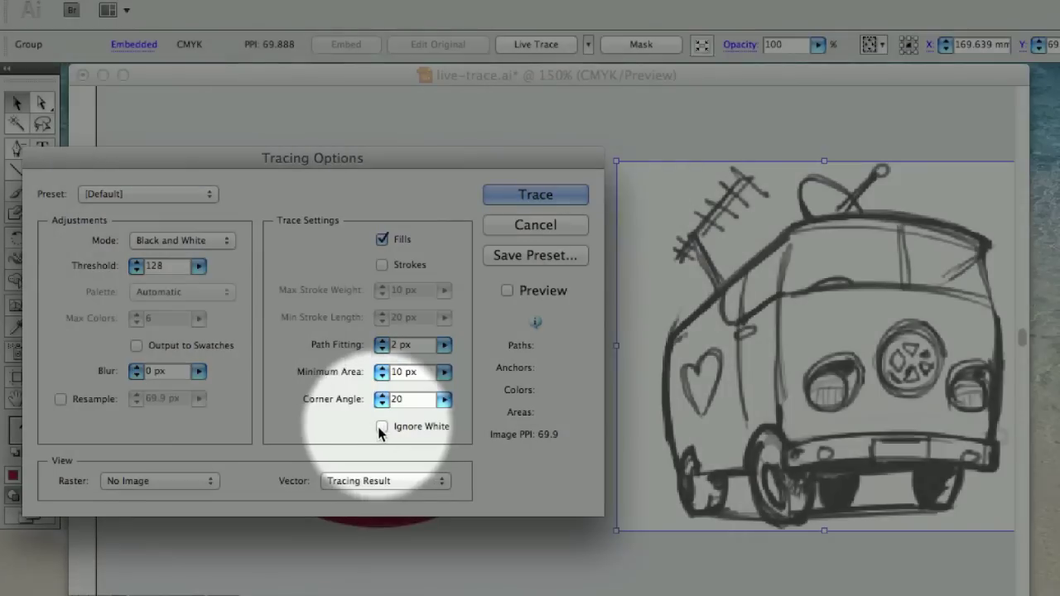
{"action": "left_click", "coordinate": [382, 427]}
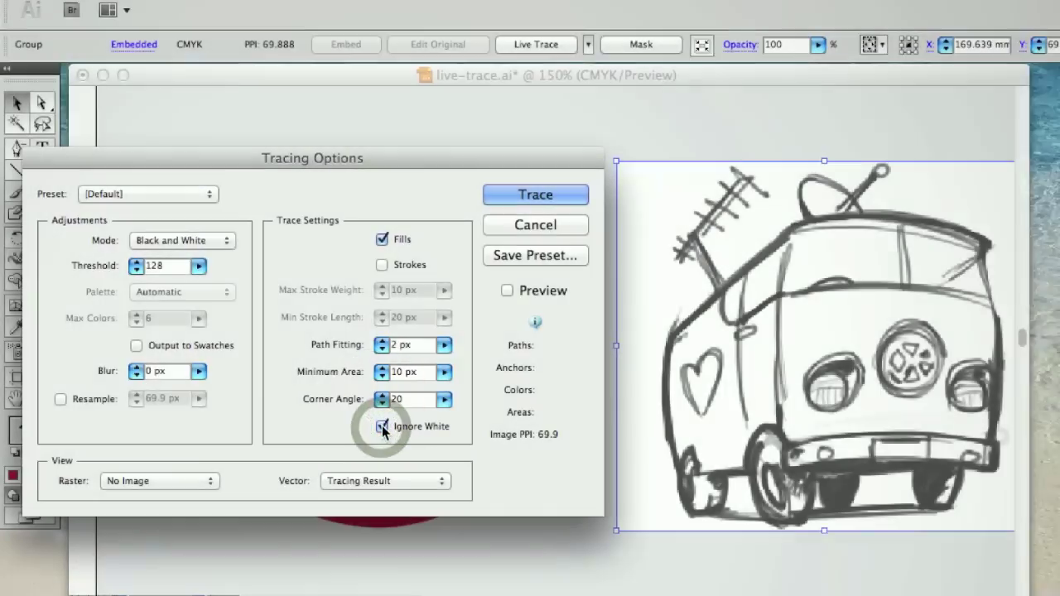
{"action": "left_click", "coordinate": [507, 292]}
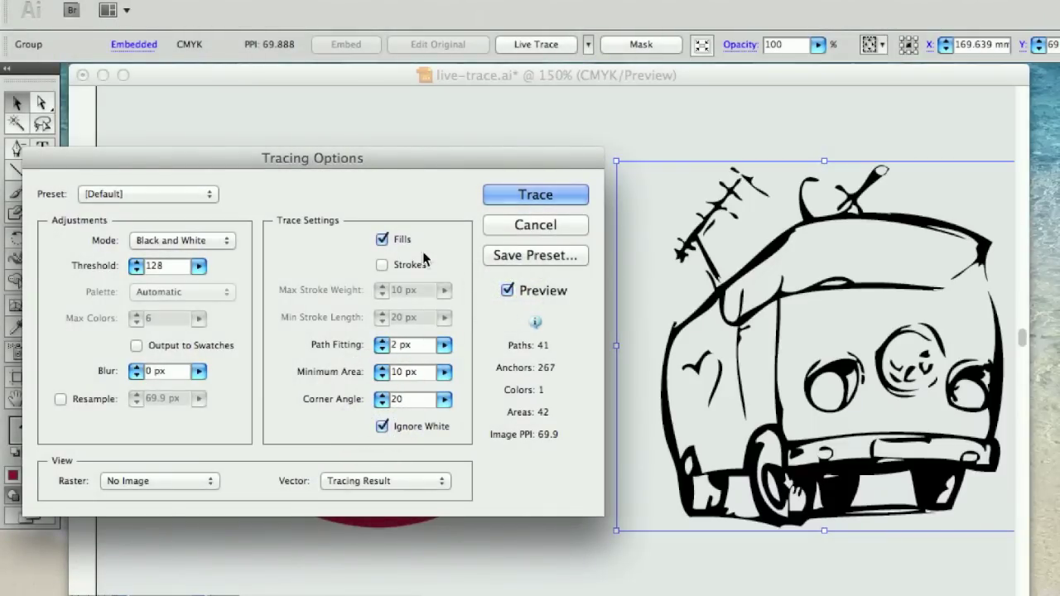
- Try the Inked Drawing trace preset on the van sketch
{"action": "left_click", "coordinate": [196, 240]}
{"action": "left_click", "coordinate": [240, 243]}
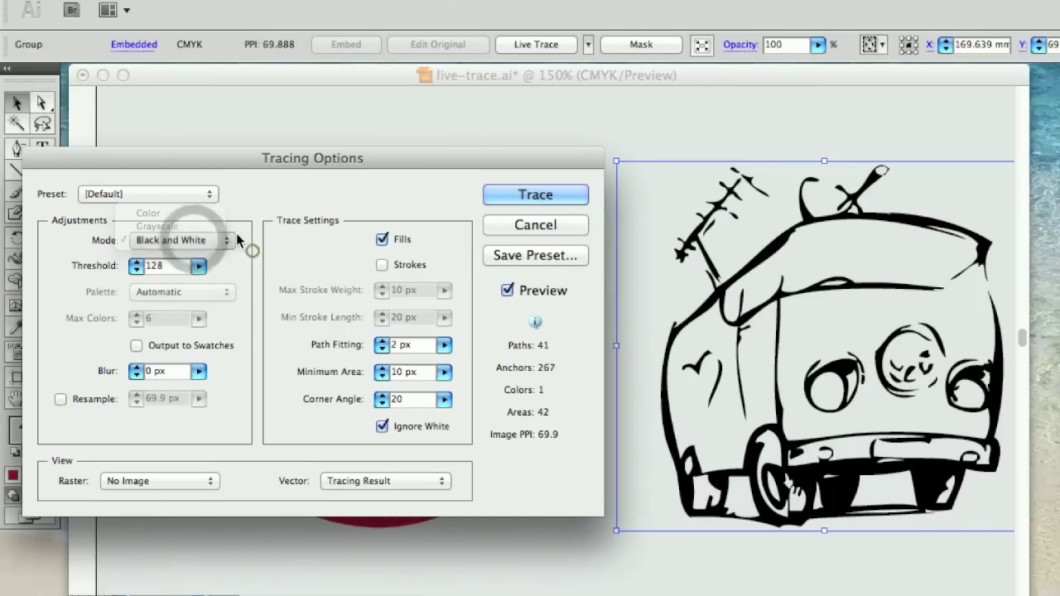
{"action": "left_click", "coordinate": [190, 194]}
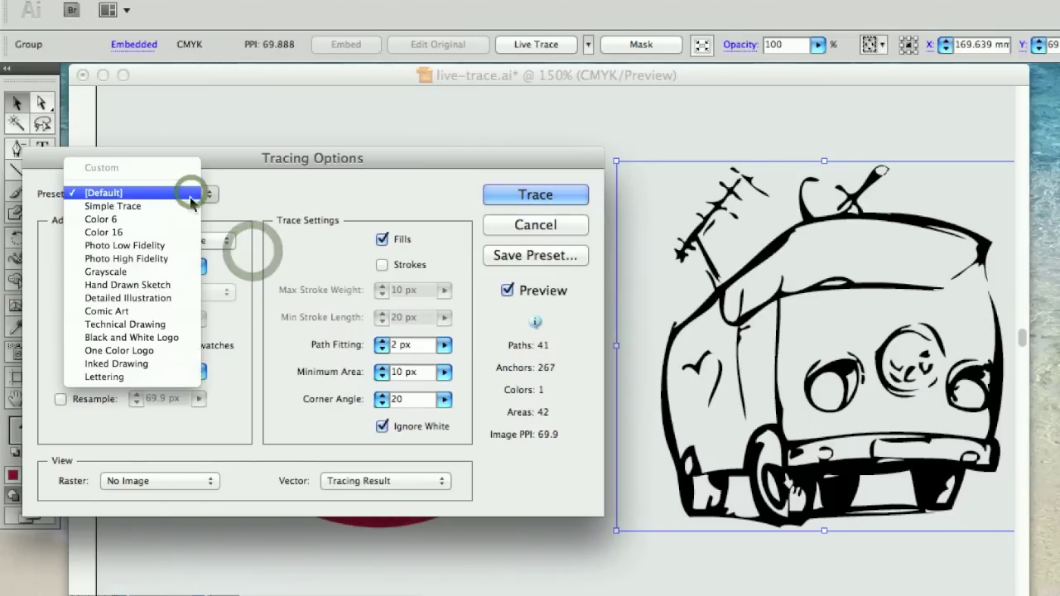
{"action": "left_click", "coordinate": [157, 363]}
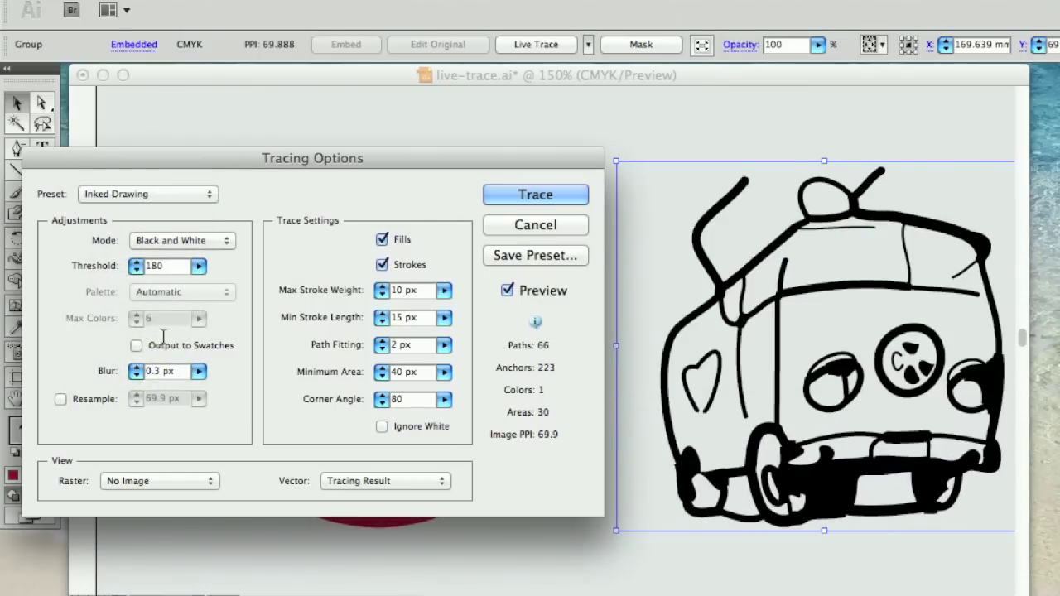
- Return to the [Default] preset, set Threshold to 206, and tick Ignore White
{"action": "left_click", "coordinate": [162, 240]}
{"action": "left_click", "coordinate": [162, 239]}
{"action": "left_click", "coordinate": [207, 194]}
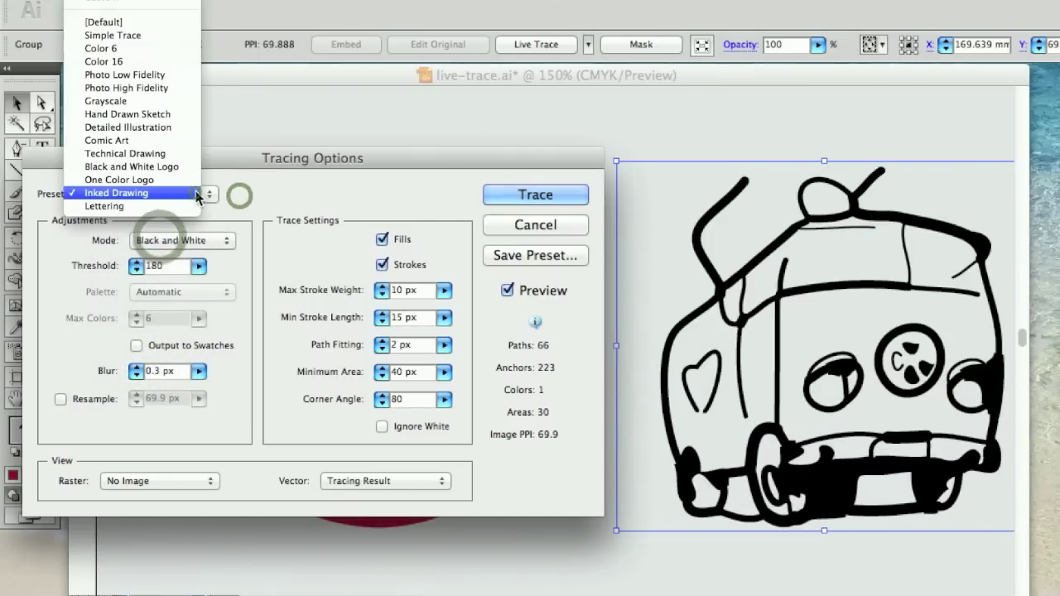
{"action": "left_click", "coordinate": [149, 22]}
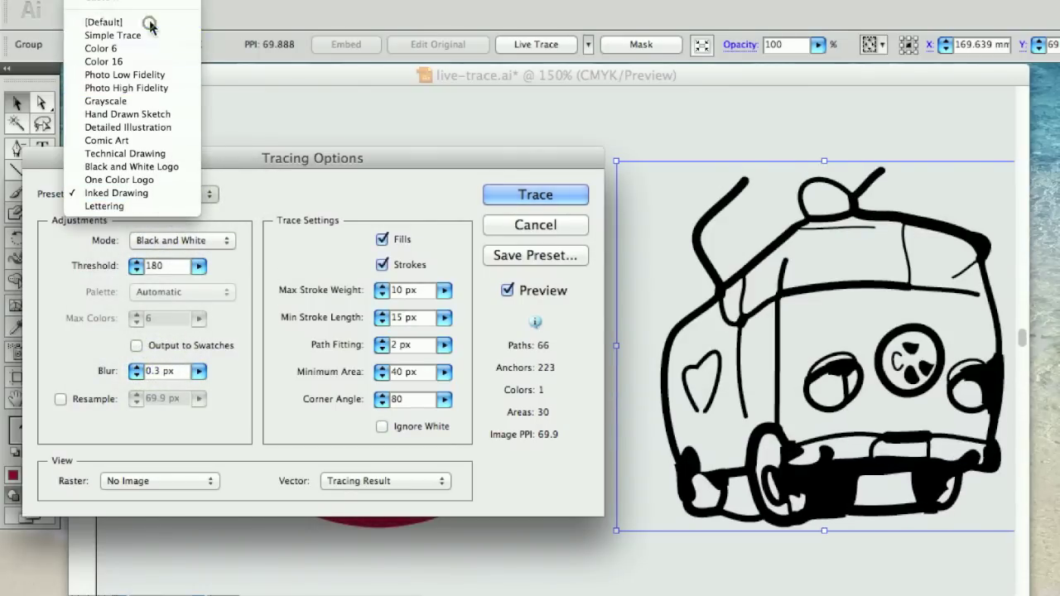
{"action": "left_click", "coordinate": [136, 269]}
{"action": "left_click", "coordinate": [199, 265]}
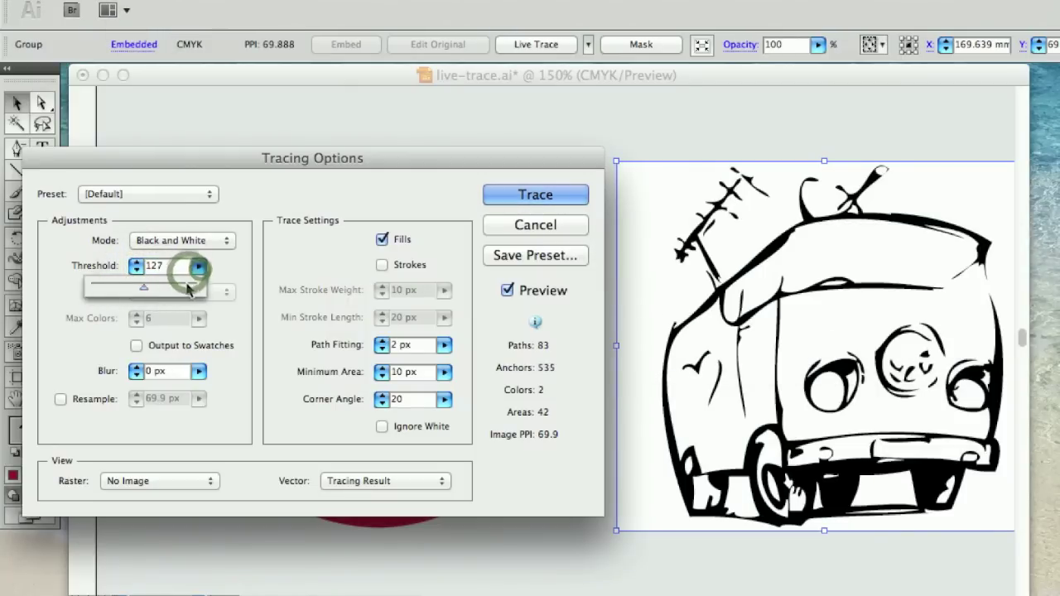
{"action": "mouse_move", "coordinate": [146, 289]}
{"action": "left_mouse_down"}
{"action": "mouse_move", "coordinate": [180, 294]}
{"action": "mouse_move", "coordinate": [168, 298]}
{"action": "left_mouse_up"}
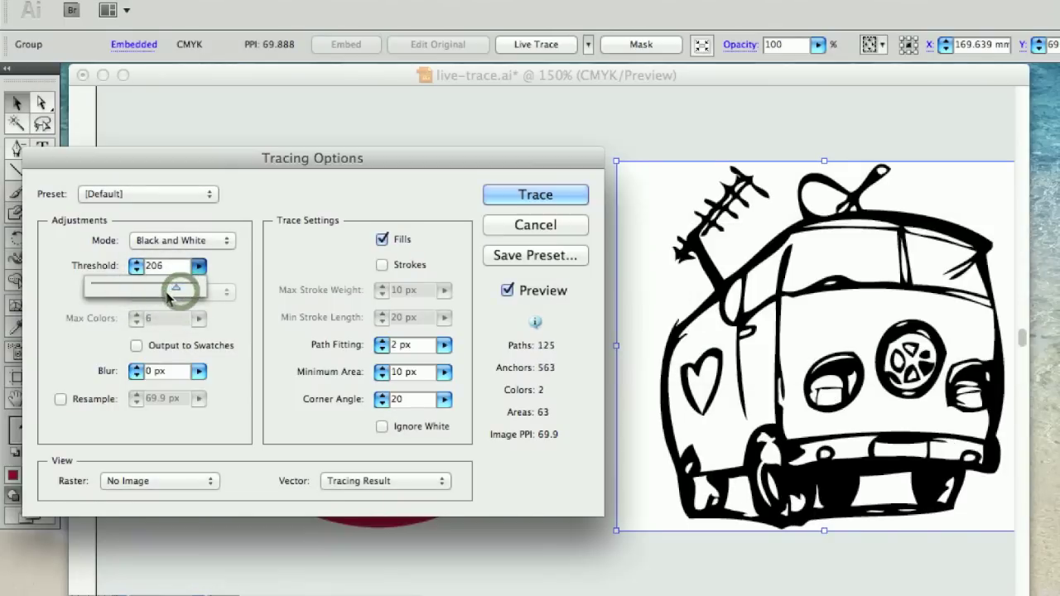
{"action": "left_click", "coordinate": [380, 427]}
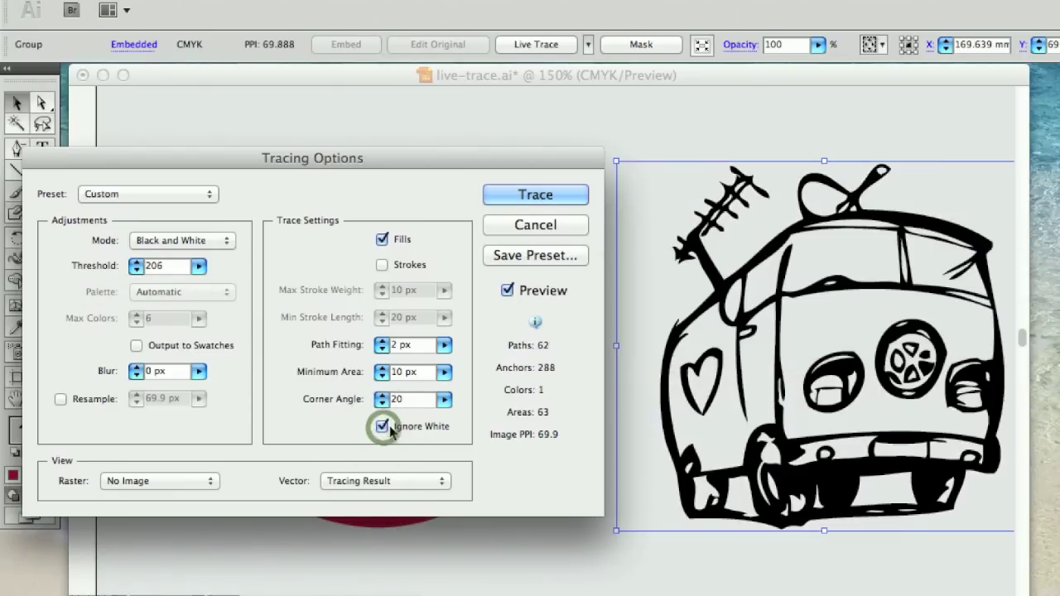
- Apply the trace to the van sketch and expand it into editable paths
{"action": "left_click", "coordinate": [560, 189]}
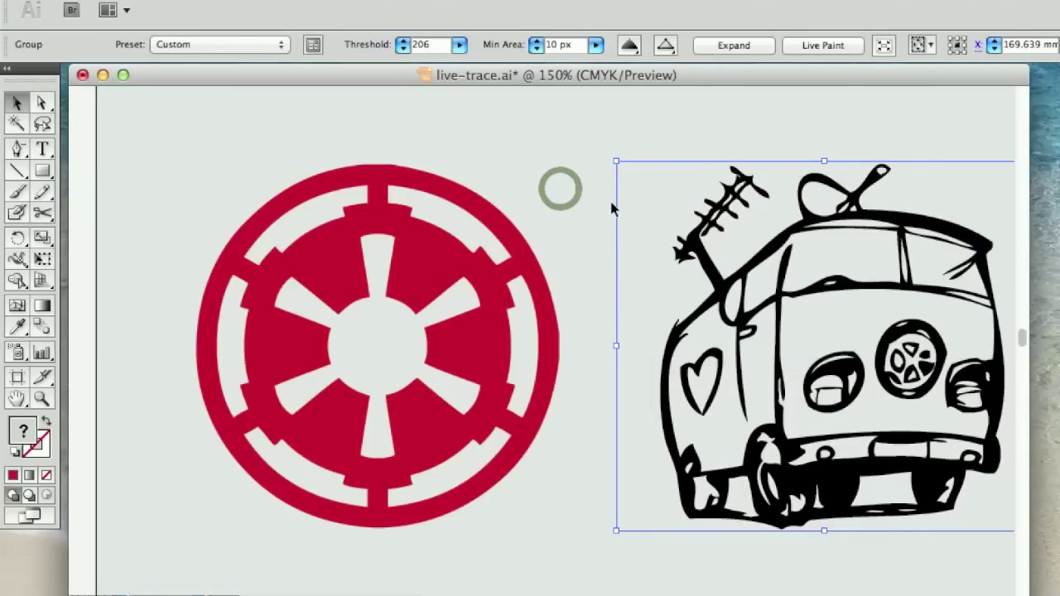
{"action": "scroll", "coordinate": [611, 209], "scroll_direction": "right", "scroll_amount": 5}
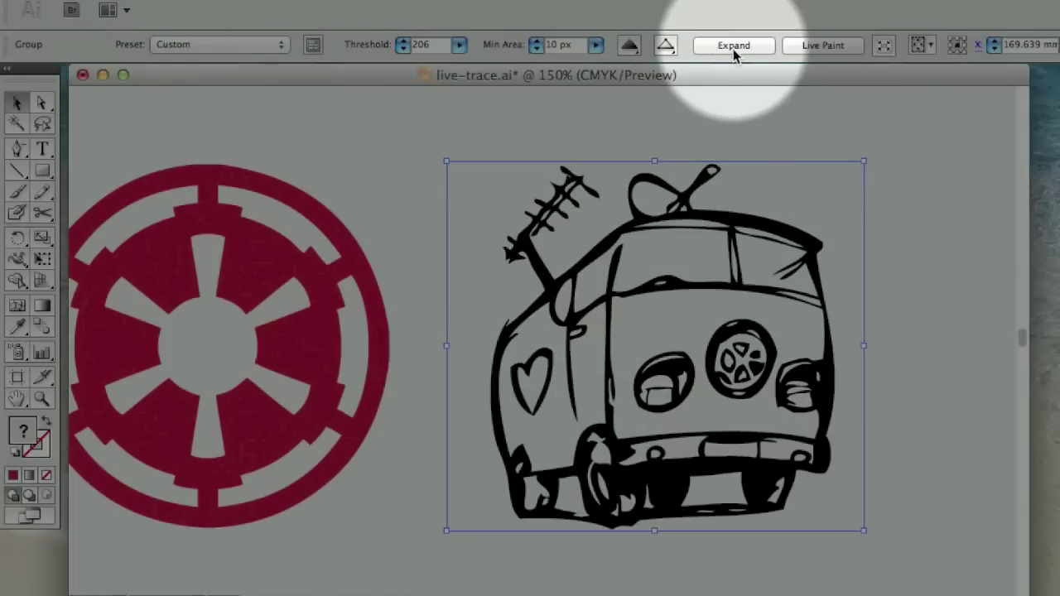
{"action": "left_click", "coordinate": [732, 47]}
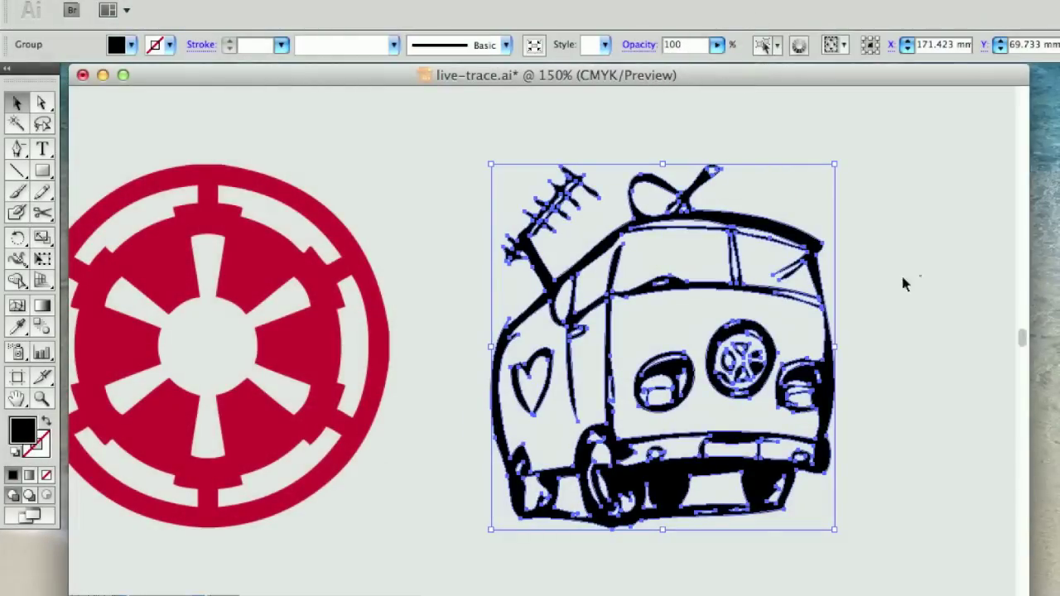
- Fill the expanded van group with dark green and deselect it
{"action": "left_click", "coordinate": [917, 278]}
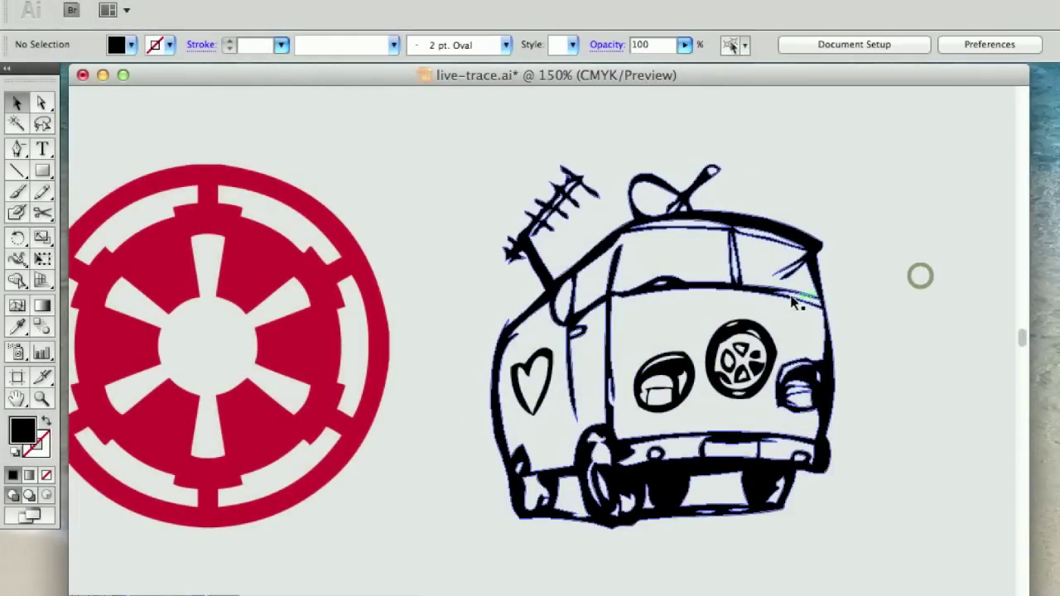
{"action": "left_click", "coordinate": [777, 298]}
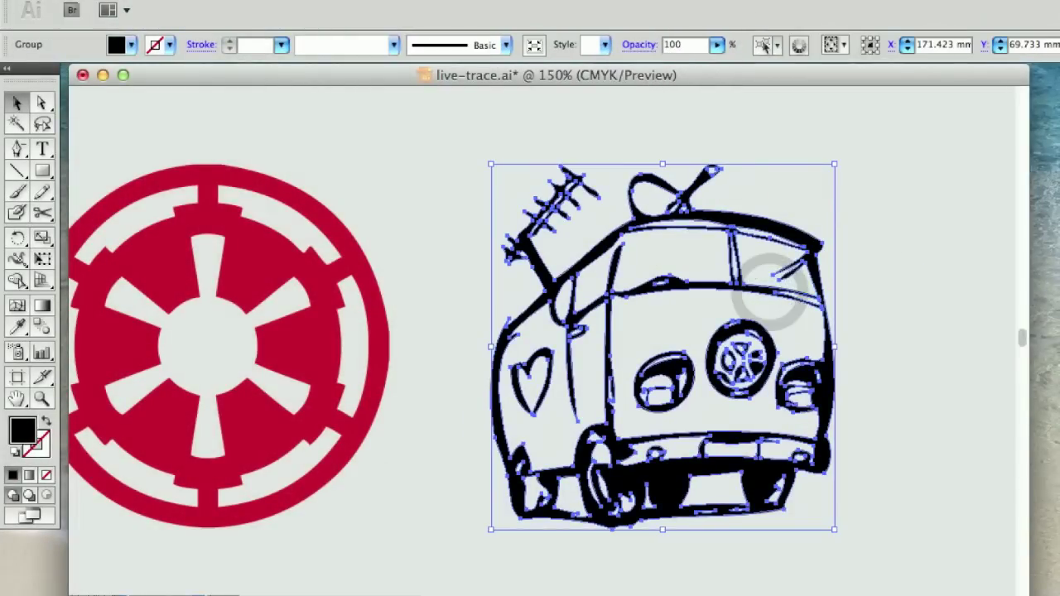
{"action": "left_click", "coordinate": [914, 197]}
{"action": "left_click", "coordinate": [895, 449]}
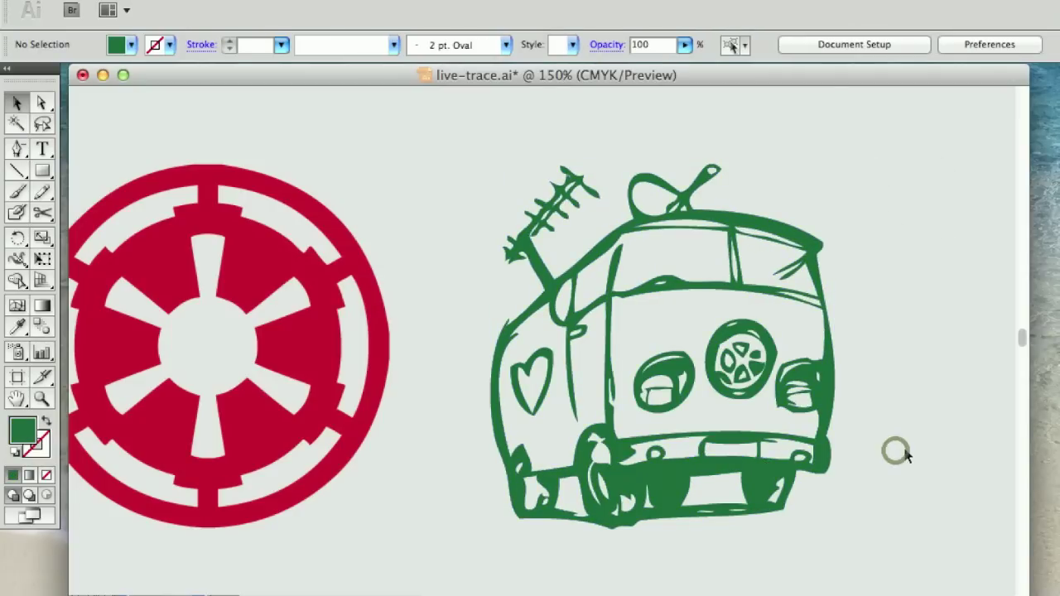